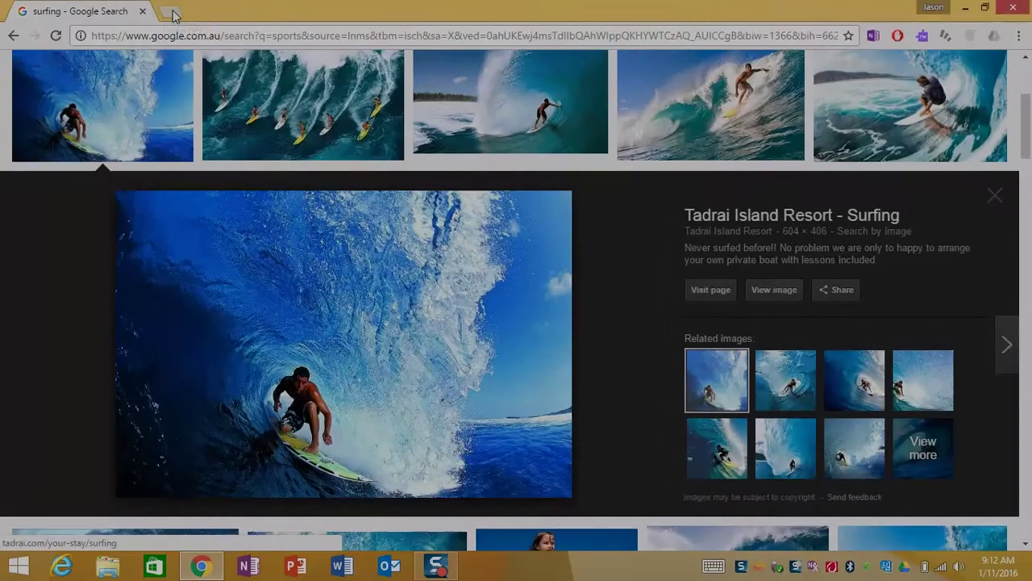
Go to canva.com and sign up with the Google account, allowing Canva access
{"action": "left_click", "coordinate": [170, 12]}
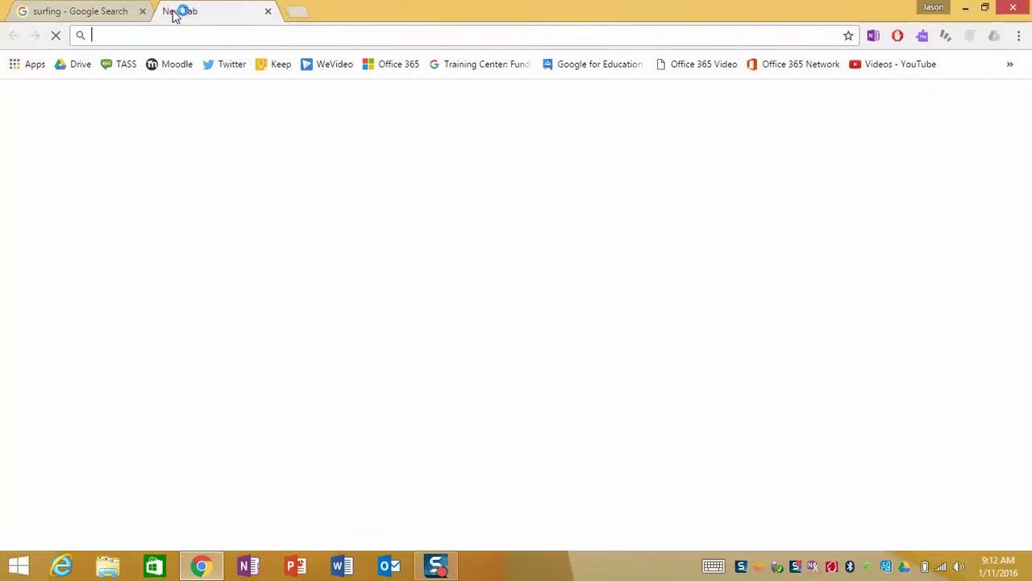
{"action": "type", "text": "canva.c"}
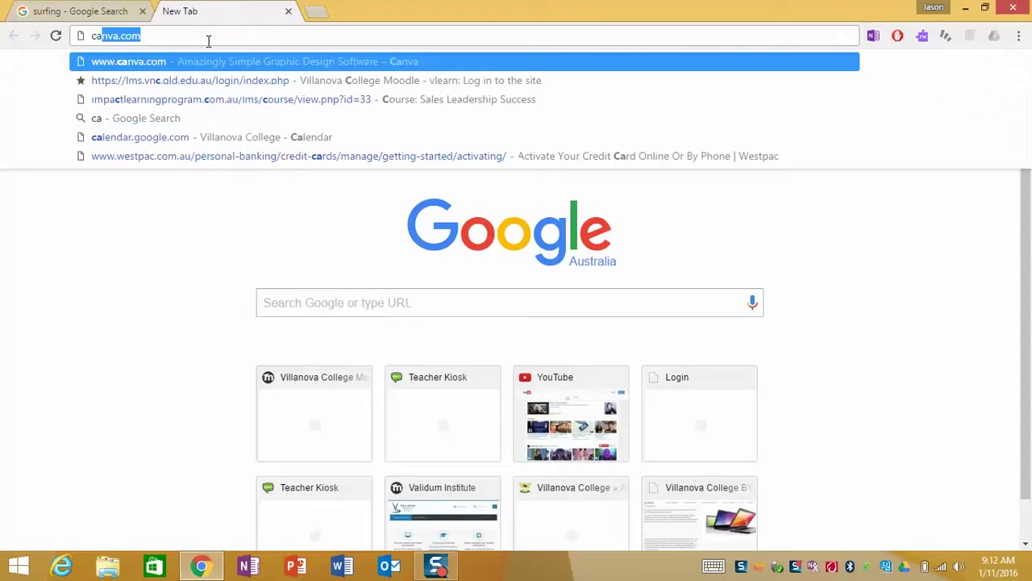
{"action": "type", "text": "om"}
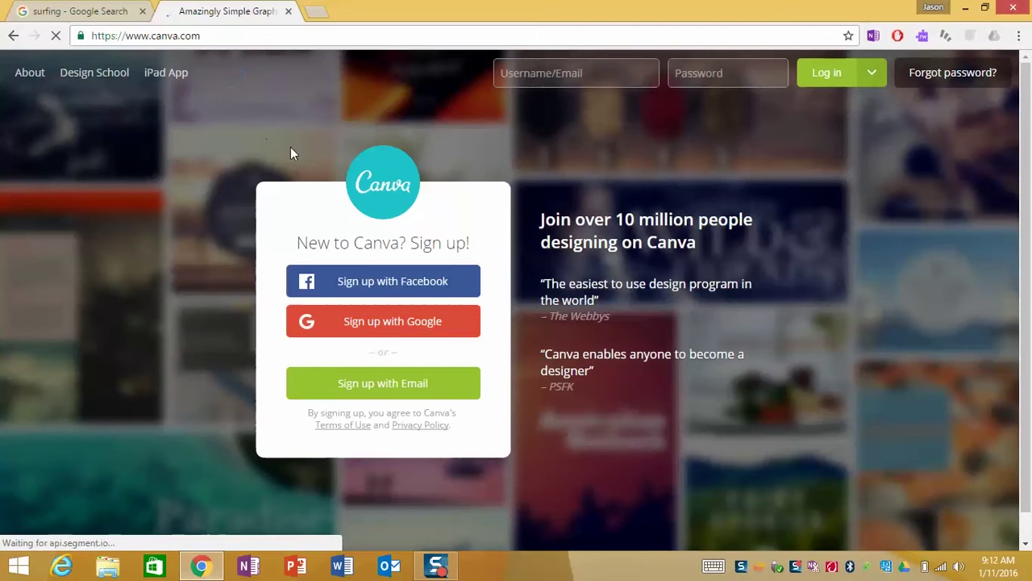
{"action": "left_click", "coordinate": [424, 323]}
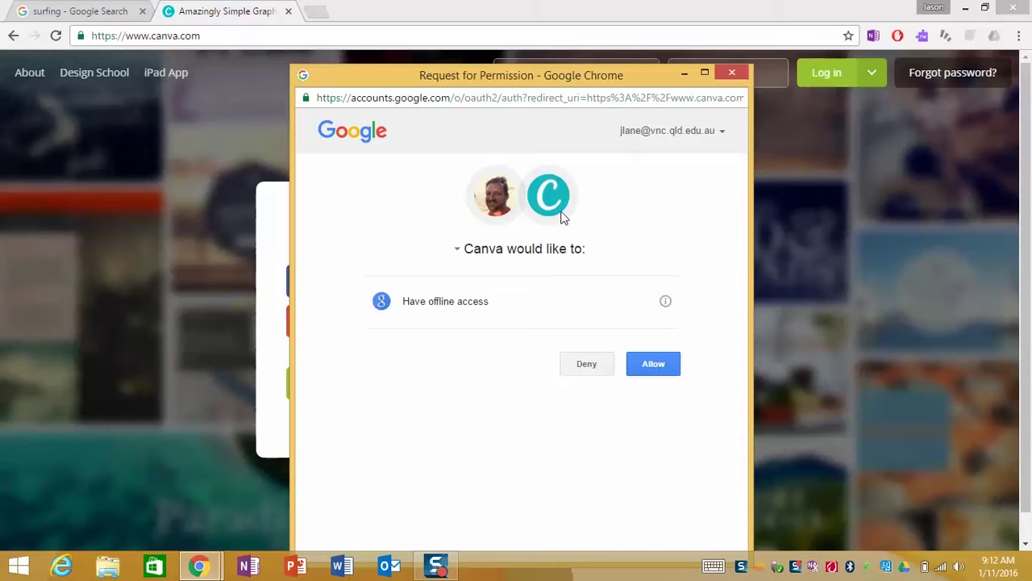
{"action": "left_click", "coordinate": [657, 367]}
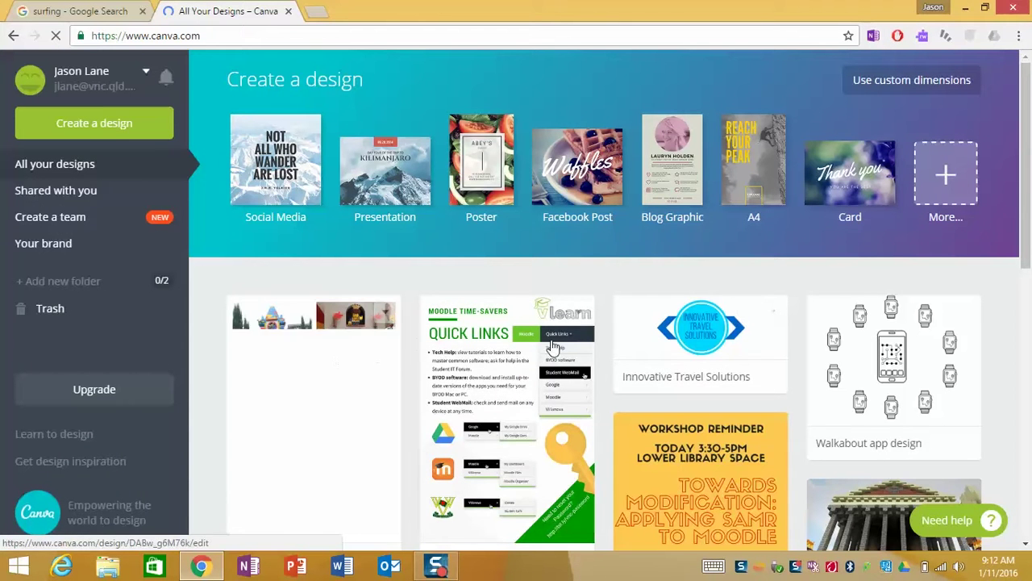
{"action": "scroll", "coordinate": [504, 391], "scroll_direction": "down", "scroll_amount": 4}
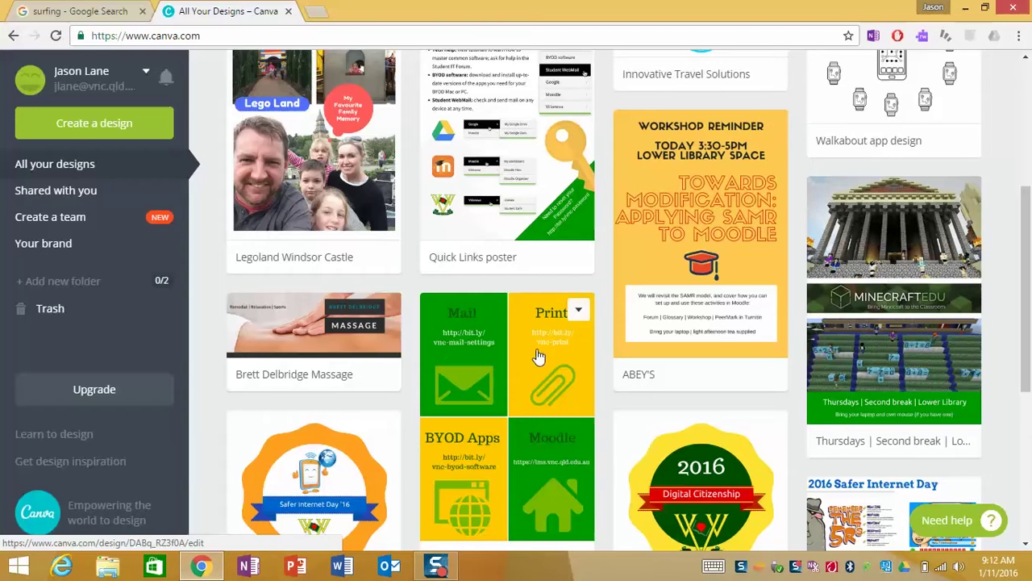
{"action": "scroll", "coordinate": [536, 379], "scroll_direction": "down", "scroll_amount": 1}
{"action": "scroll", "coordinate": [537, 387], "scroll_direction": "down", "scroll_amount": 3}
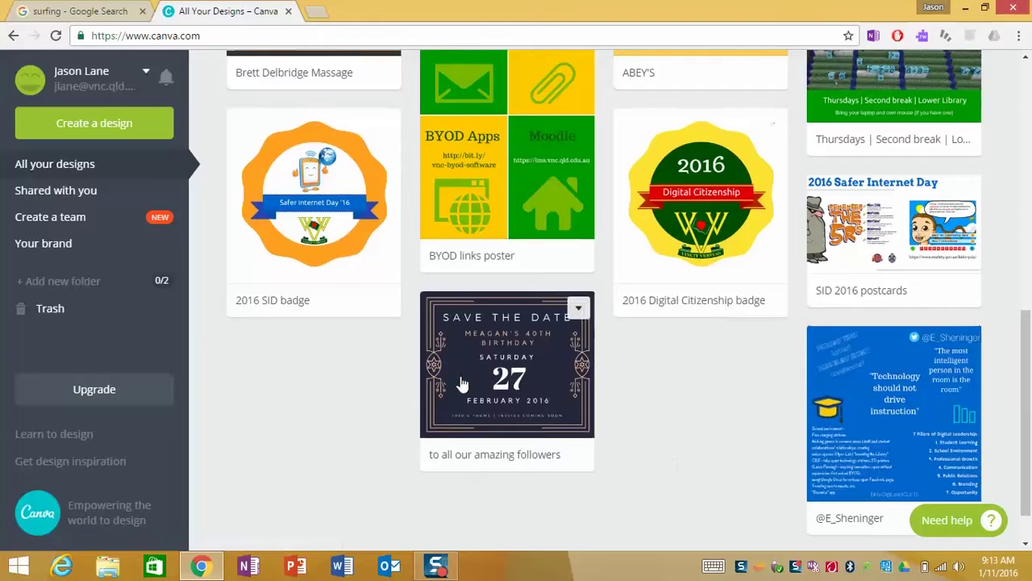
{"action": "scroll", "coordinate": [462, 382], "scroll_direction": "up", "scroll_amount": 2}
{"action": "scroll", "coordinate": [516, 387], "scroll_direction": "up", "scroll_amount": 2}
{"action": "scroll", "coordinate": [611, 398], "scroll_direction": "up", "scroll_amount": 2}
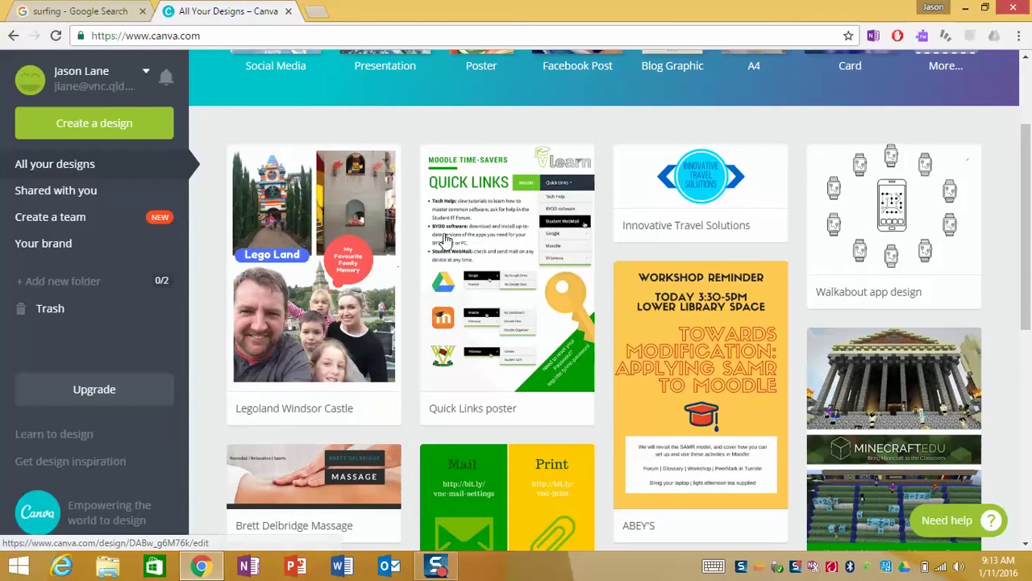
{"action": "scroll", "coordinate": [442, 242], "scroll_direction": "up", "scroll_amount": 2}
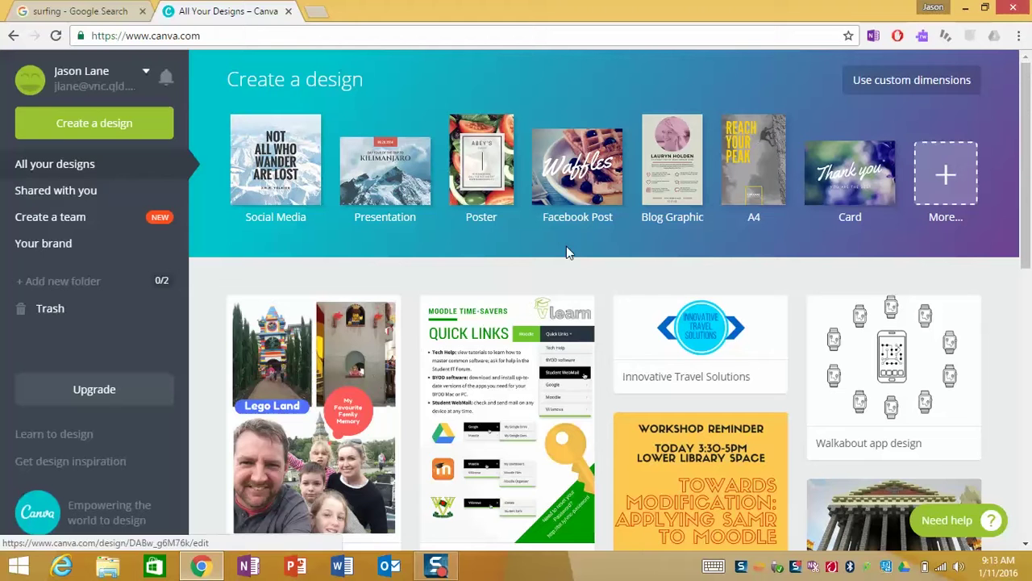
Show every design type and scroll through the list to find the A4 format
{"action": "left_click", "coordinate": [103, 124]}
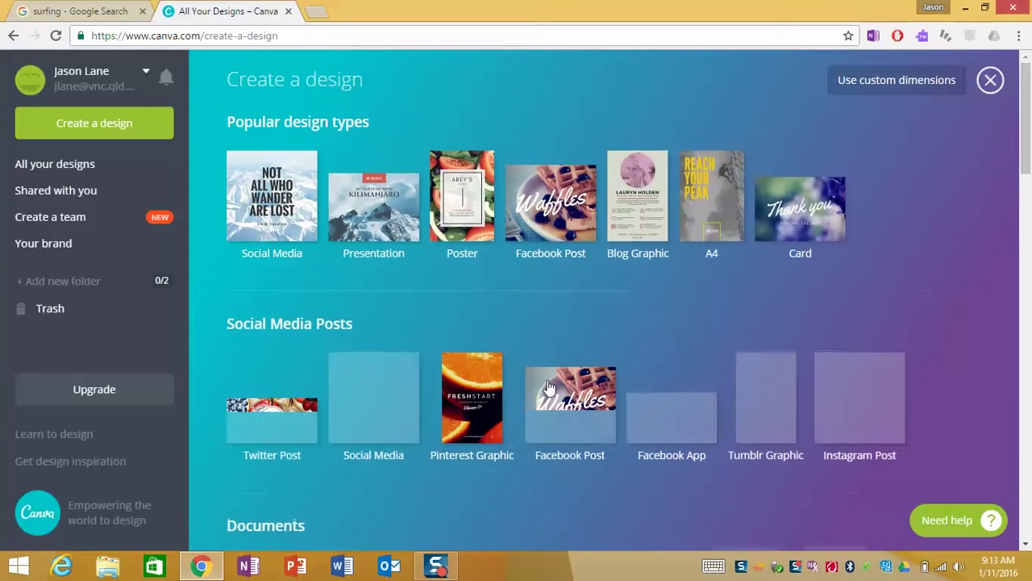
{"action": "scroll", "coordinate": [472, 339], "scroll_direction": "down", "scroll_amount": 1}
{"action": "scroll", "coordinate": [478, 359], "scroll_direction": "down", "scroll_amount": 7}
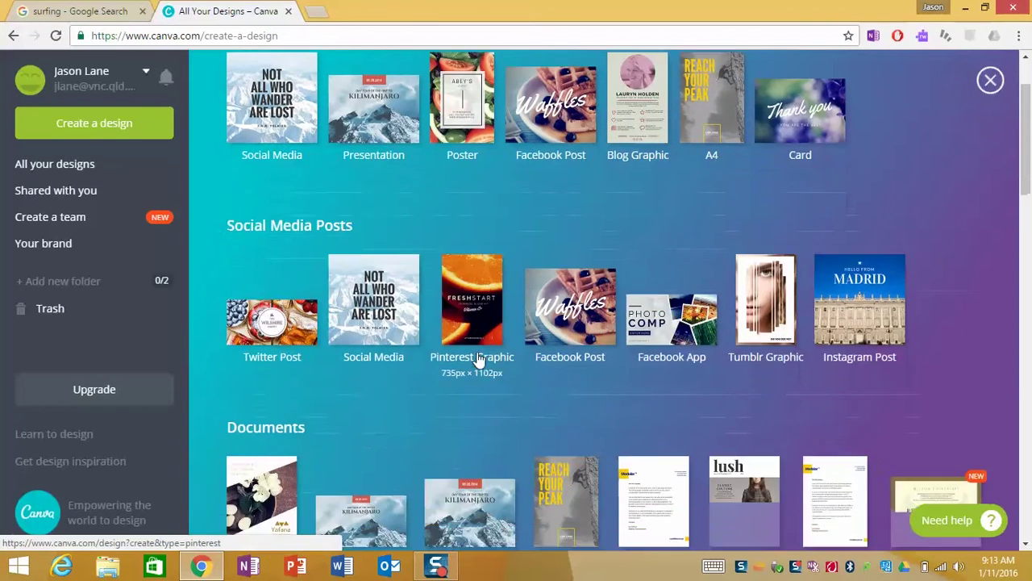
{"action": "scroll", "coordinate": [450, 364], "scroll_direction": "down", "scroll_amount": 3}
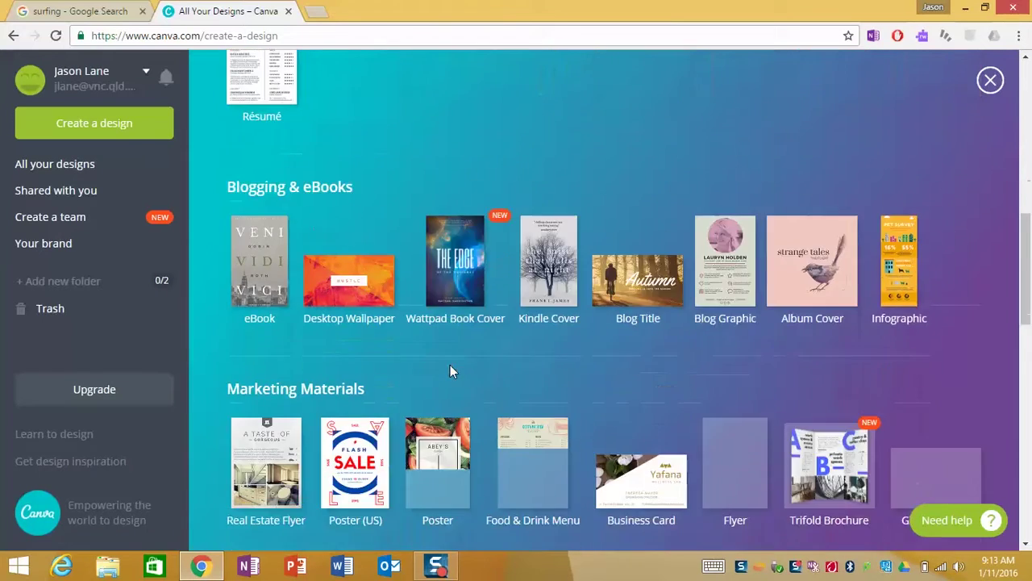
{"action": "scroll", "coordinate": [359, 352], "scroll_direction": "up", "scroll_amount": 6}
{"action": "scroll", "coordinate": [357, 343], "scroll_direction": "up", "scroll_amount": 4}
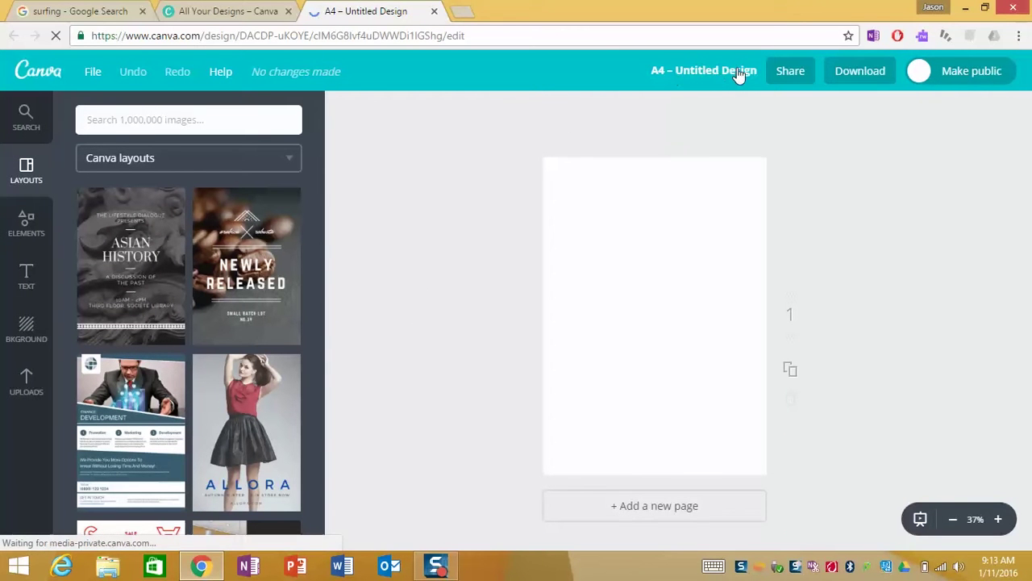
Rename the A4 design to 'Mood board for music video'
{"action": "left_click", "coordinate": [707, 71]}
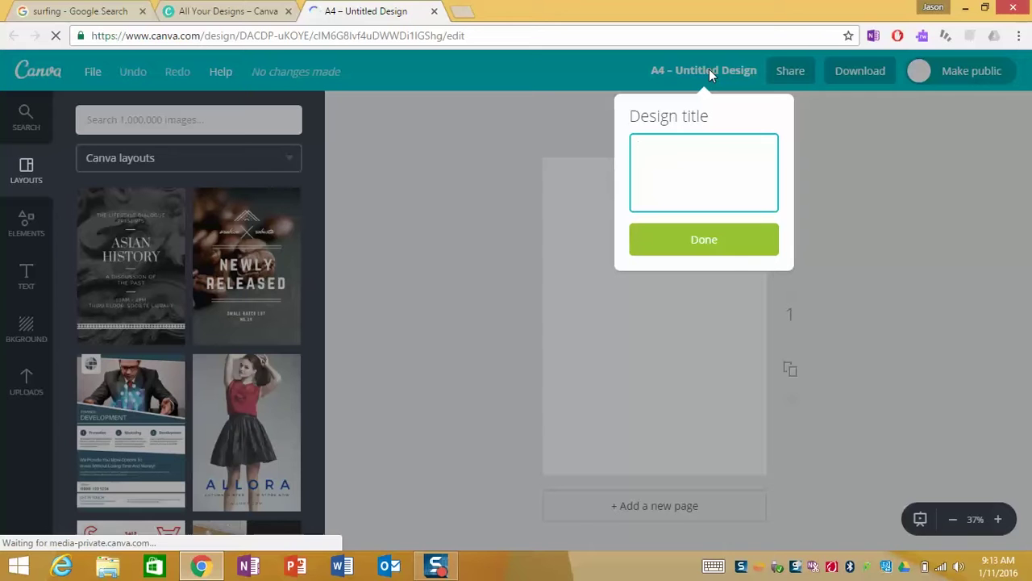
{"action": "type", "text": "Mo"}
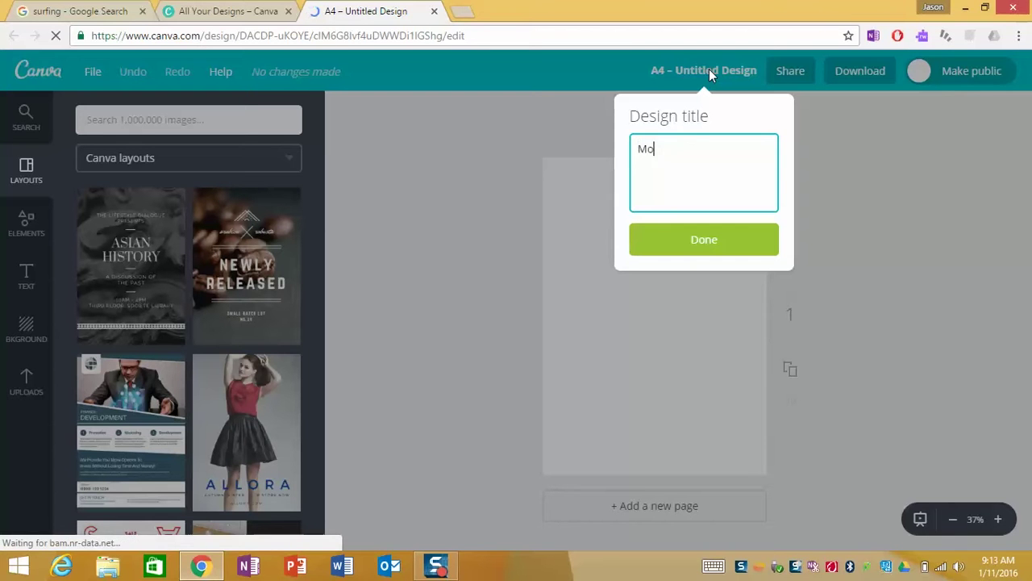
{"action": "type", "text": "od board for musi"}
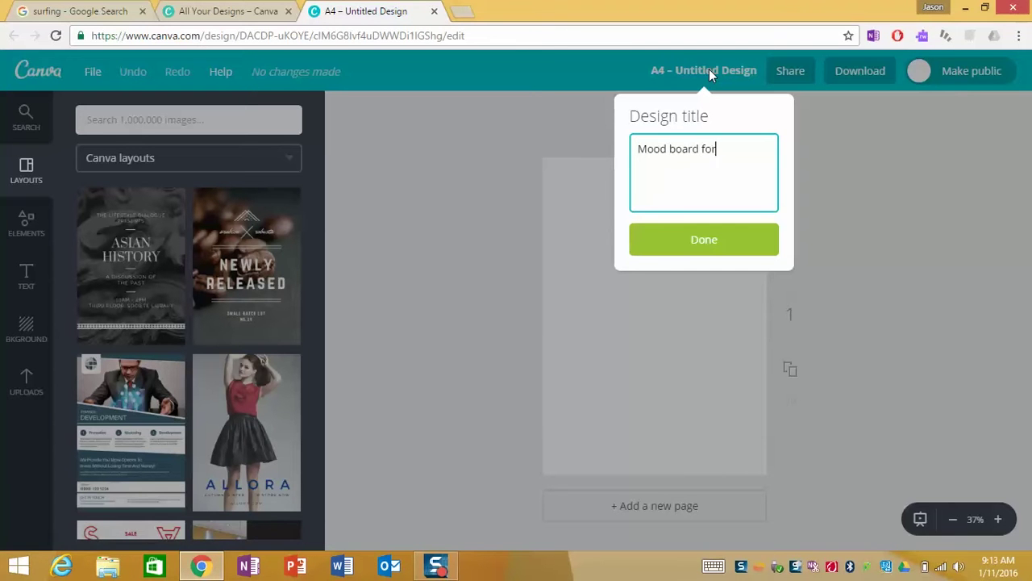
{"action": "type", "text": "c video"}
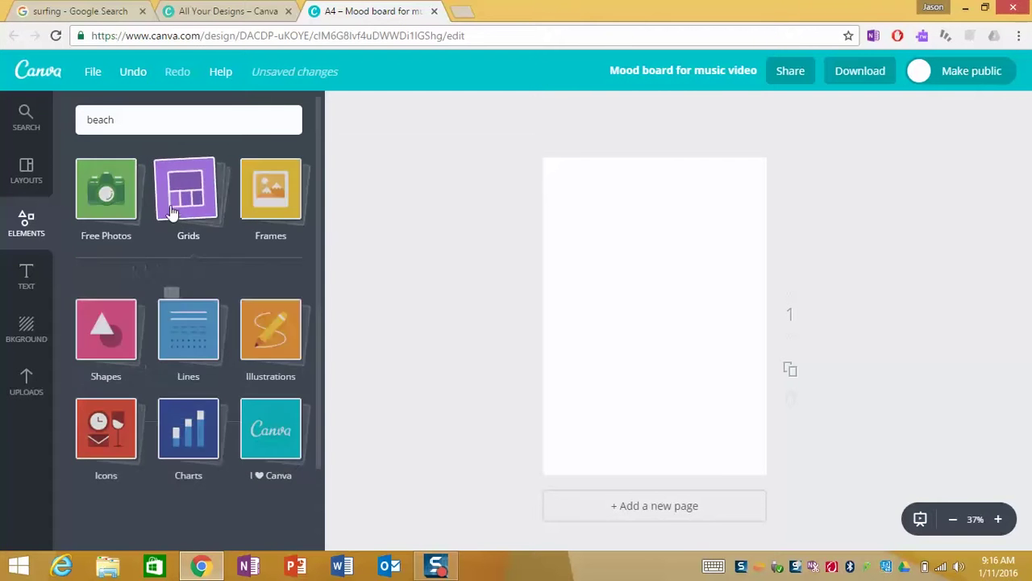
Scroll the grid layouts and fill the A4 page with a four-cell photo grid
{"action": "scroll", "coordinate": [241, 414], "scroll_direction": "down", "scroll_amount": 4}
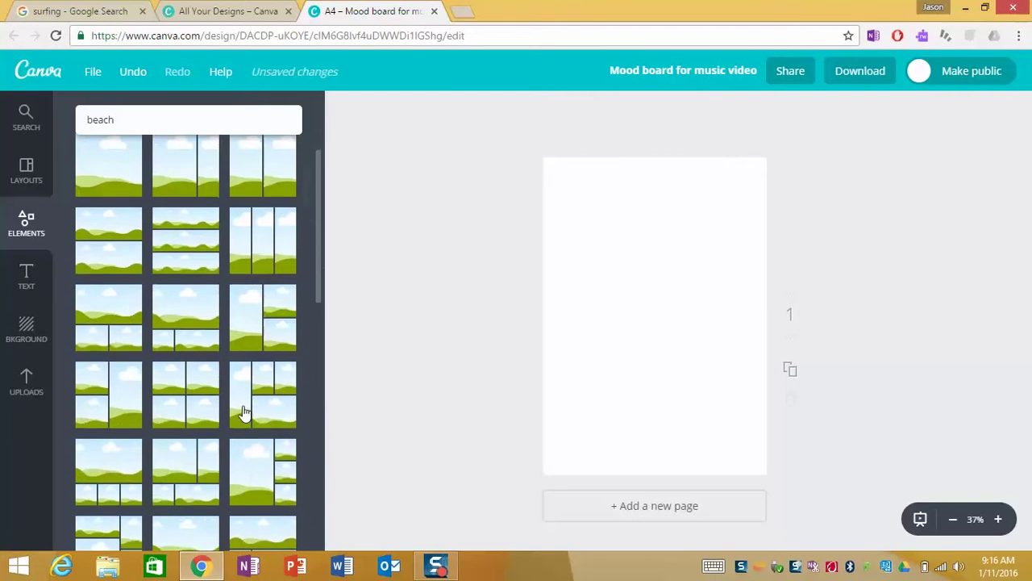
{"action": "scroll", "coordinate": [274, 407], "scroll_direction": "down", "scroll_amount": 2}
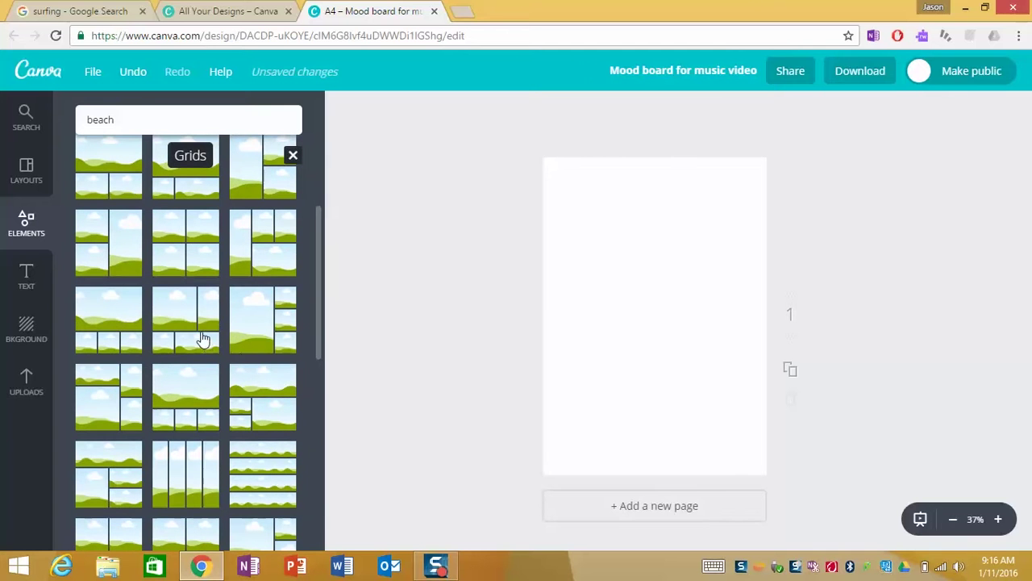
{"action": "left_click", "coordinate": [204, 339]}
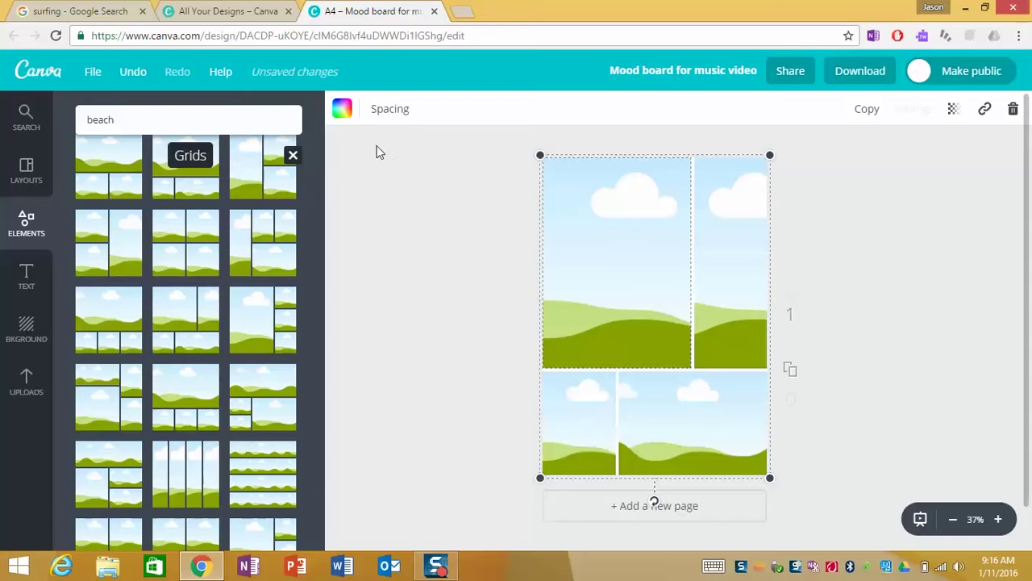
Put an aerial beach photo bottom-right and a sunset surf photo top-right, undoing the grid nudge
{"action": "left_click", "coordinate": [26, 118]}
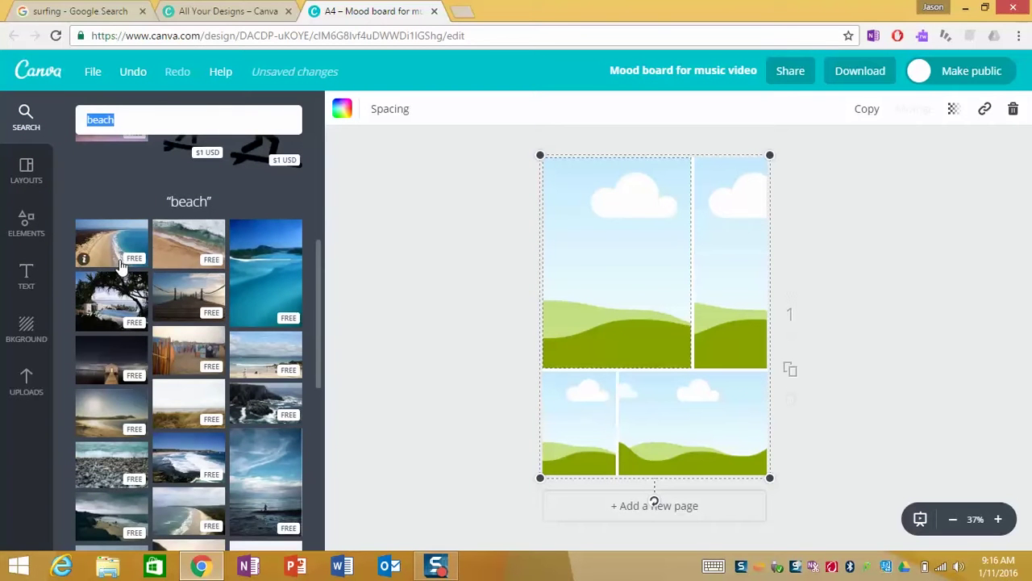
{"action": "left_click_drag", "start_coordinate": [109, 252], "coordinate": [645, 407]}
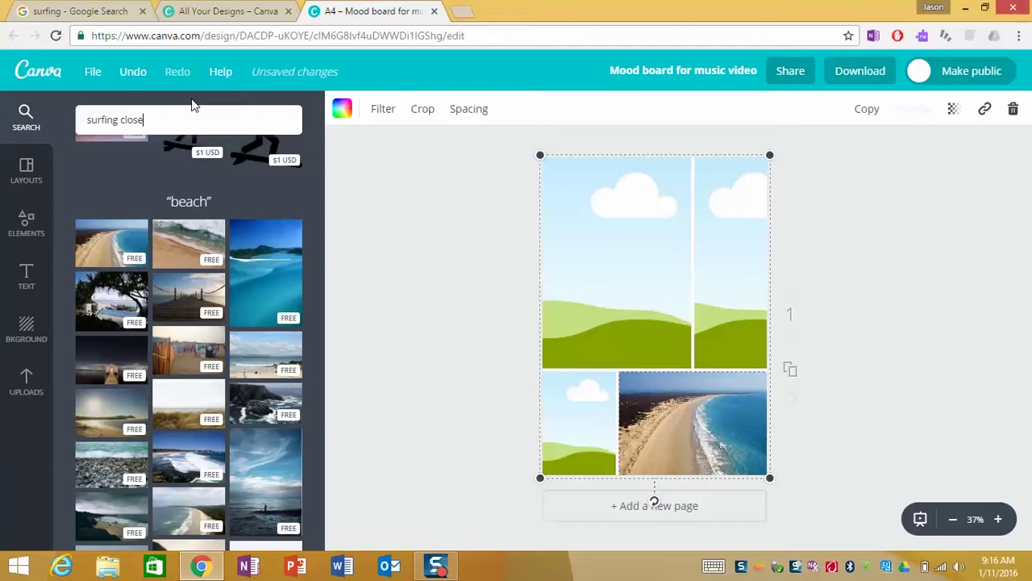
{"action": "type", "text": "p"}
{"action": "key", "text": "Return"}
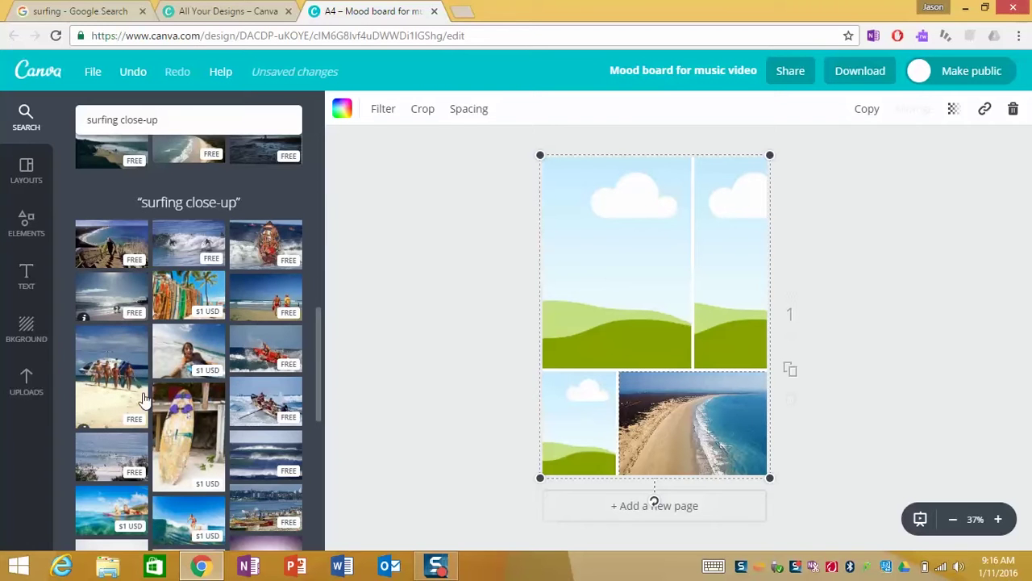
{"action": "scroll", "coordinate": [246, 396], "scroll_direction": "down", "scroll_amount": 4}
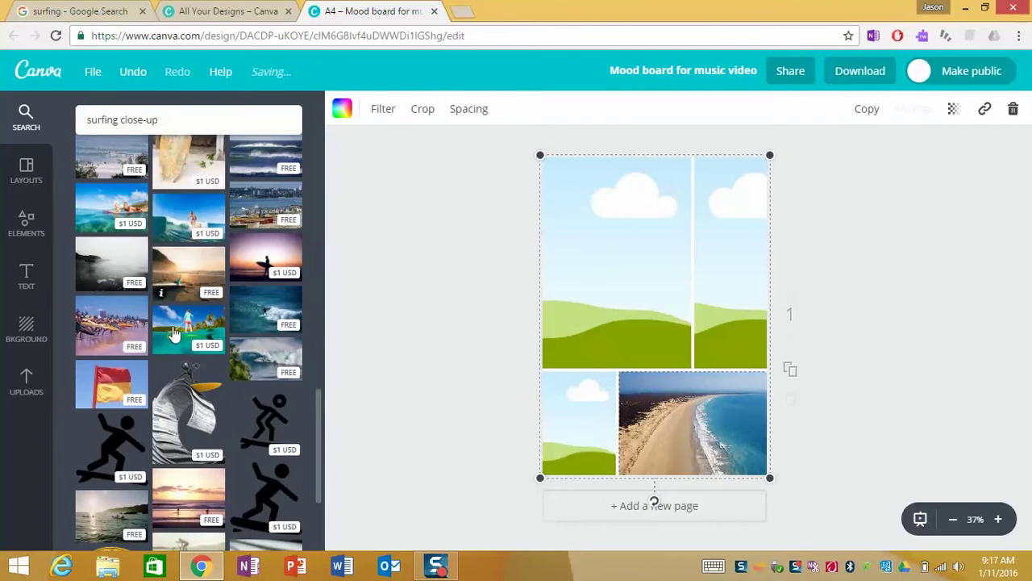
{"action": "left_click_drag", "start_coordinate": [213, 279], "coordinate": [786, 273]}
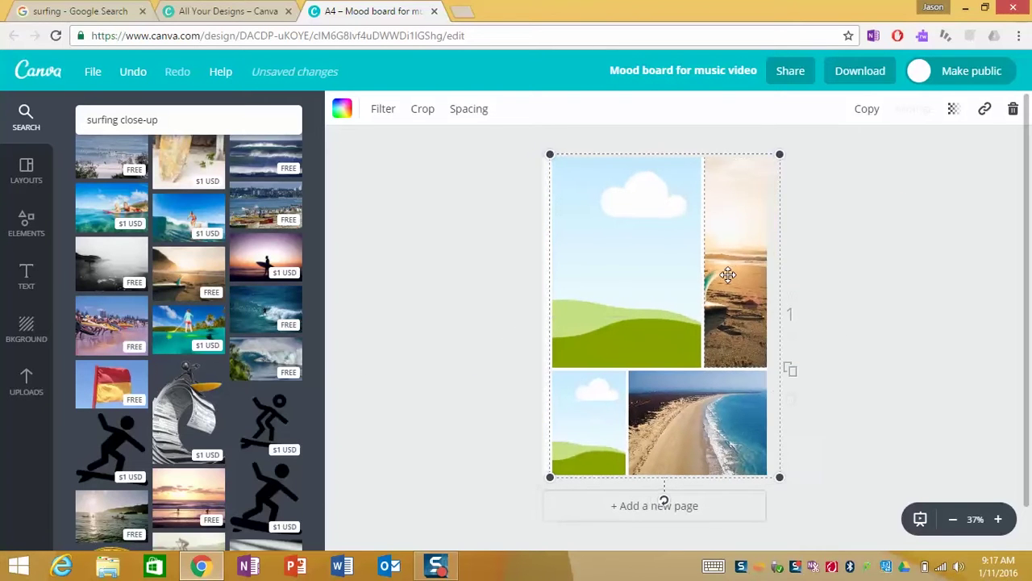
{"action": "key", "text": "ctrl+z"}
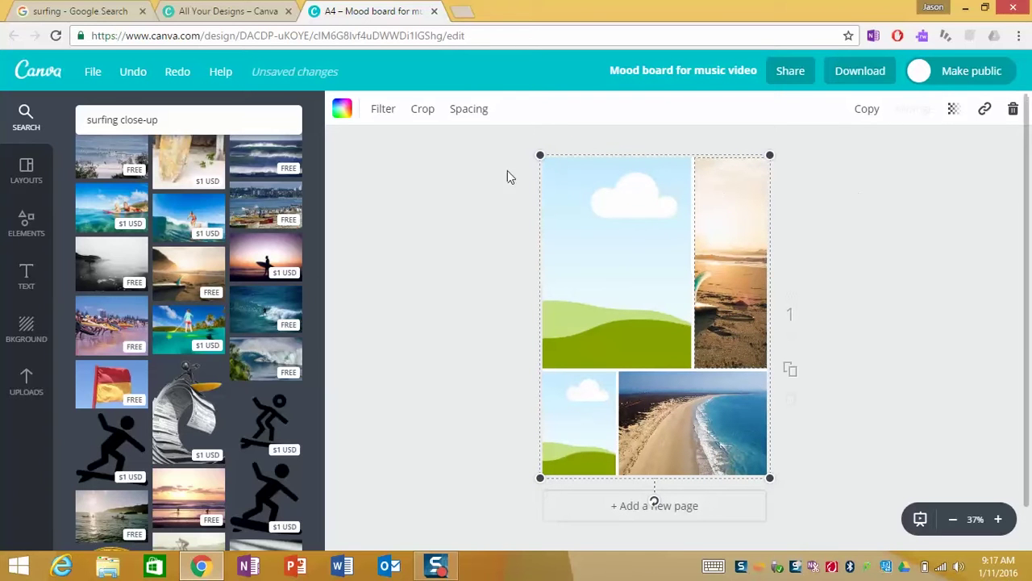
Crop the top-right sunset photo, sliding it right so the surfboard fin shows
{"action": "left_click", "coordinate": [421, 110]}
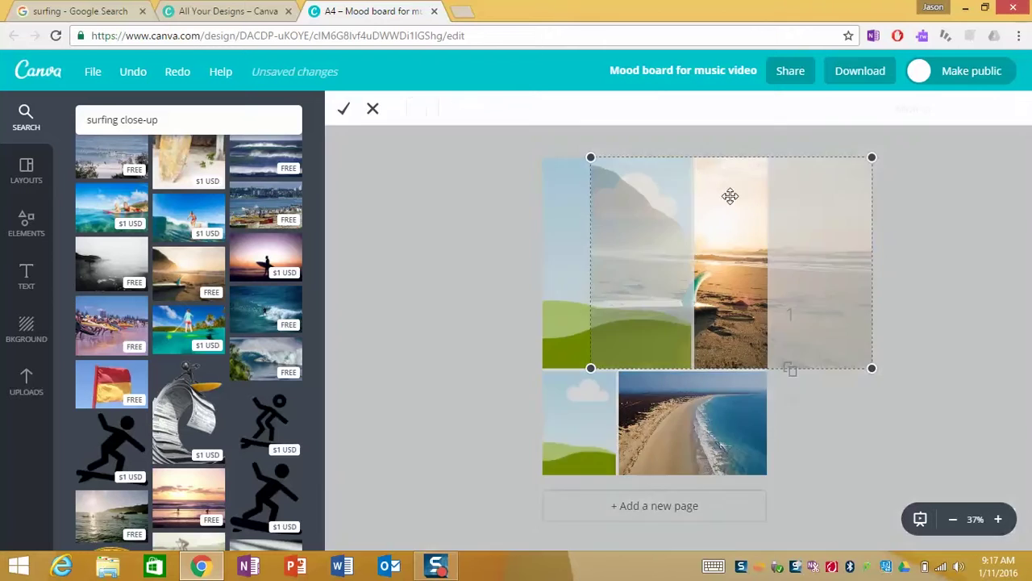
{"action": "left_click_drag", "start_coordinate": [740, 260], "coordinate": [765, 260]}
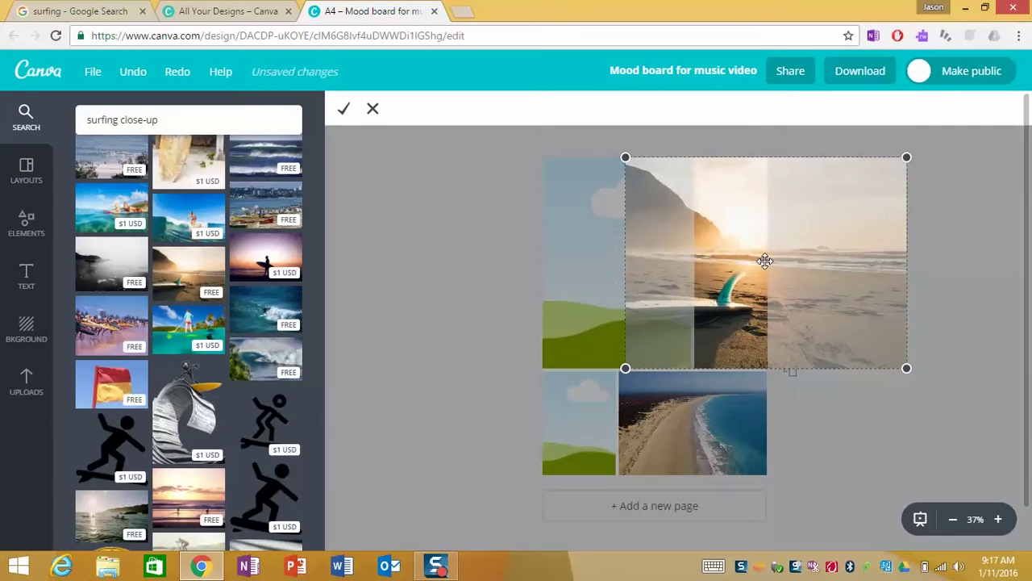
{"action": "left_click", "coordinate": [345, 110]}
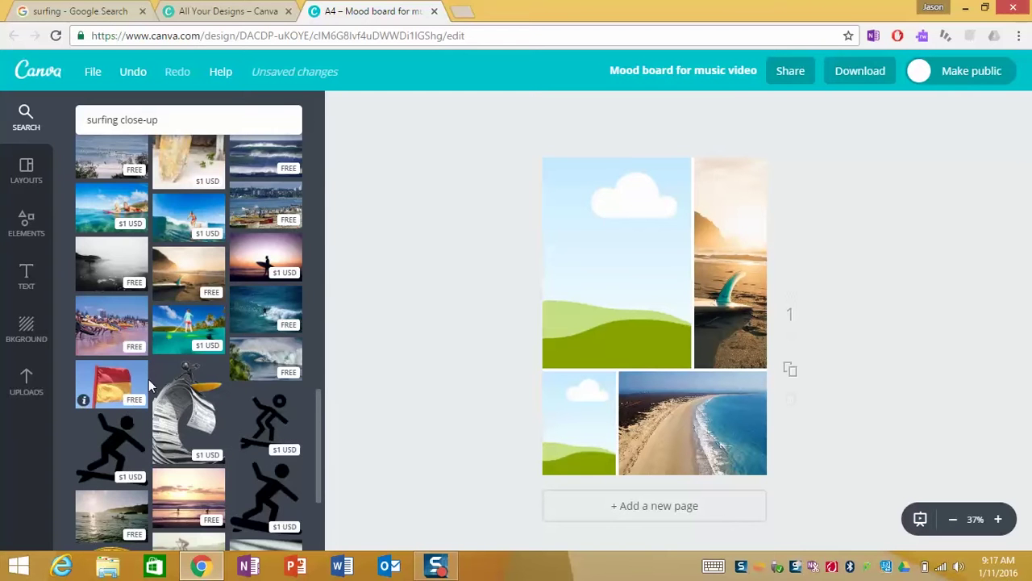
Replace the photo search with 'surfer' and scroll through the new results
{"action": "scroll", "coordinate": [149, 387], "scroll_direction": "down", "scroll_amount": 5}
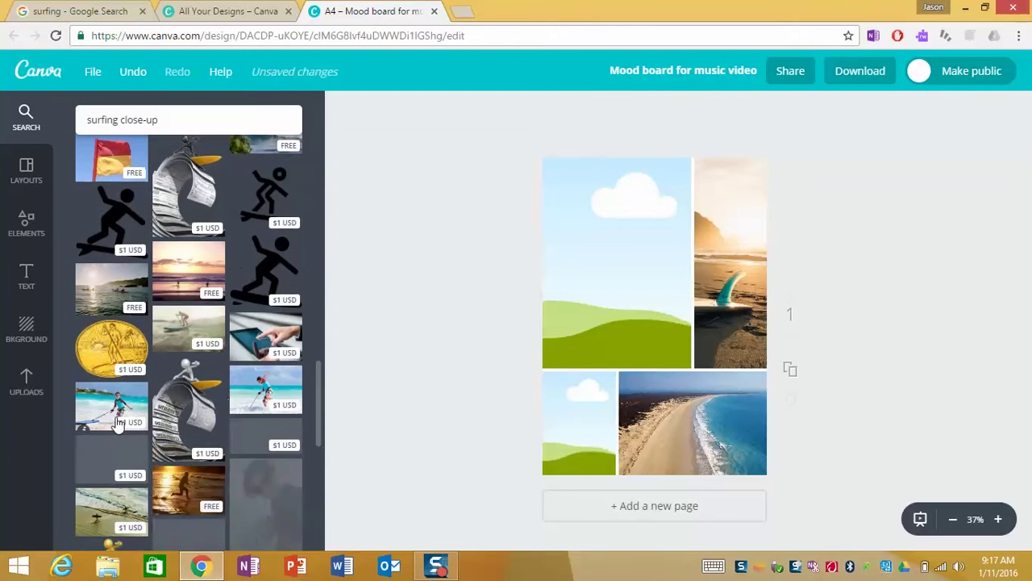
{"action": "scroll", "coordinate": [185, 428], "scroll_direction": "down", "scroll_amount": 3}
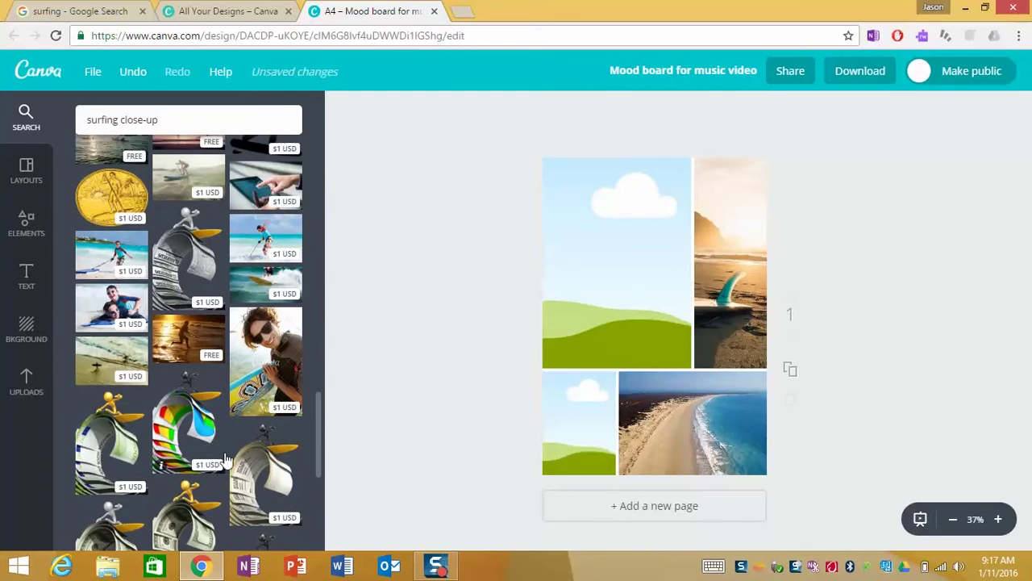
{"action": "scroll", "coordinate": [227, 456], "scroll_direction": "down", "scroll_amount": 5}
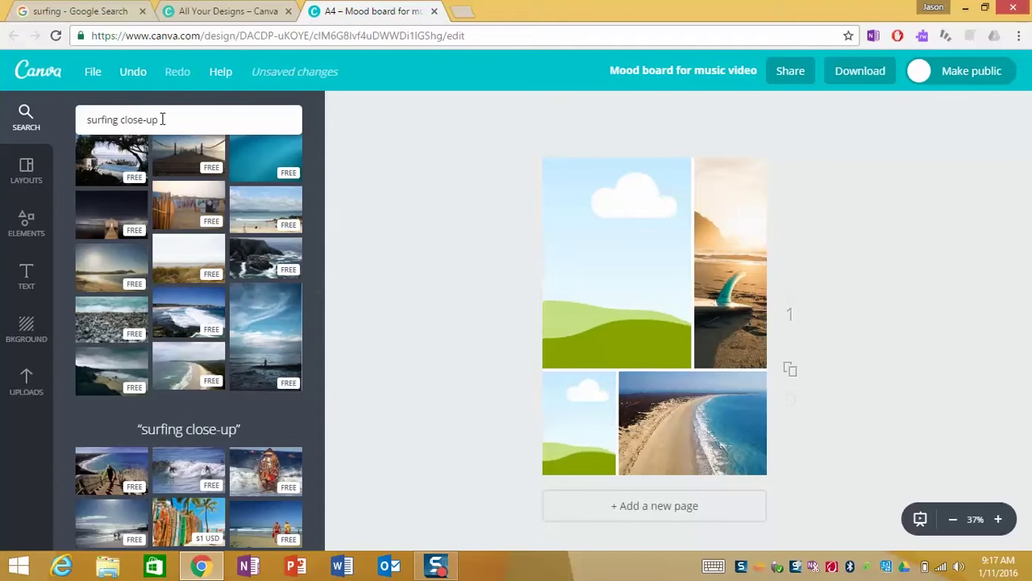
{"action": "left_click", "coordinate": [26, 115]}
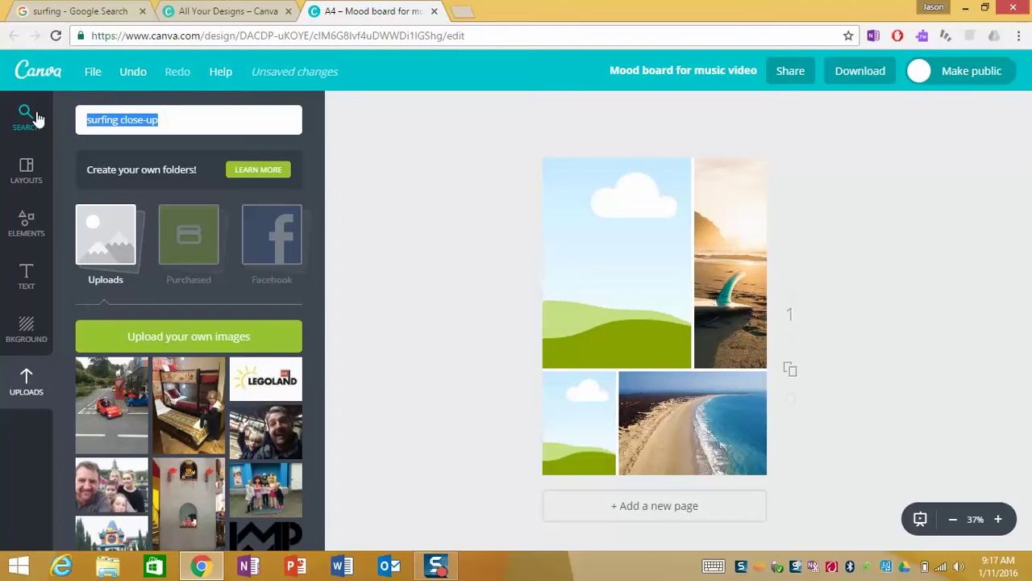
{"action": "type", "text": "surfer"}
{"action": "key", "text": "Return"}
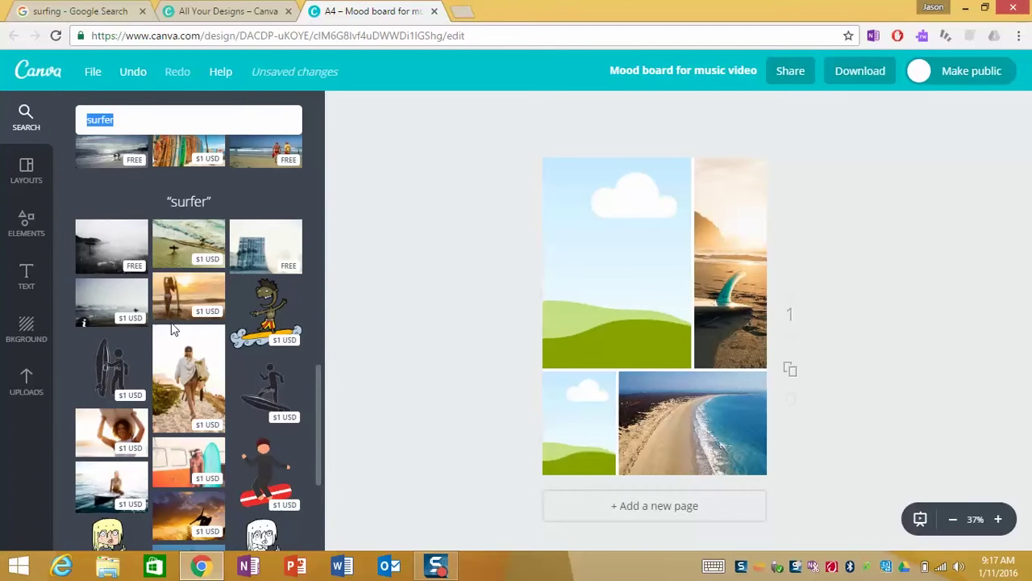
{"action": "scroll", "coordinate": [169, 379], "scroll_direction": "down", "scroll_amount": 1}
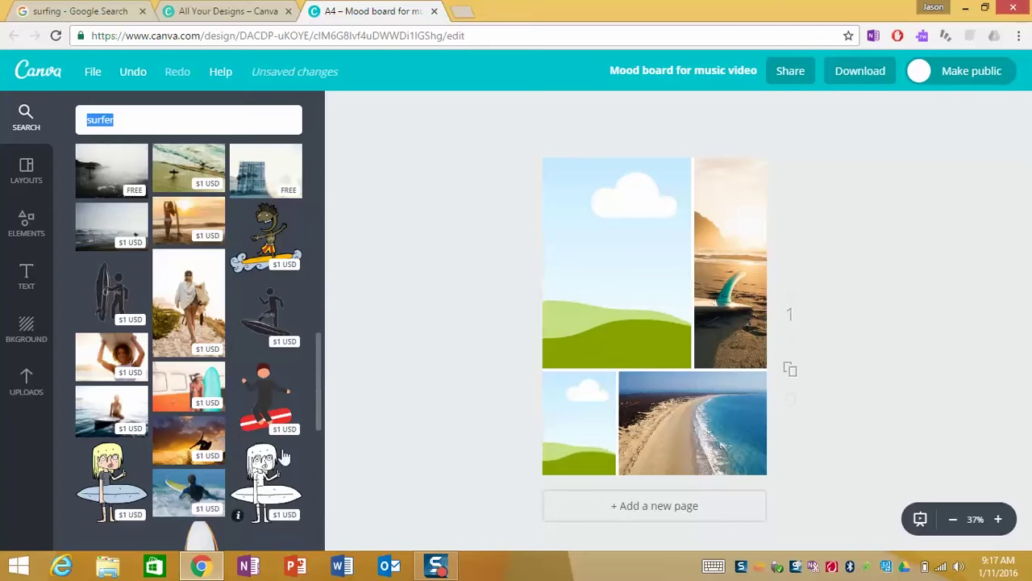
{"action": "scroll", "coordinate": [274, 452], "scroll_direction": "down", "scroll_amount": 2}
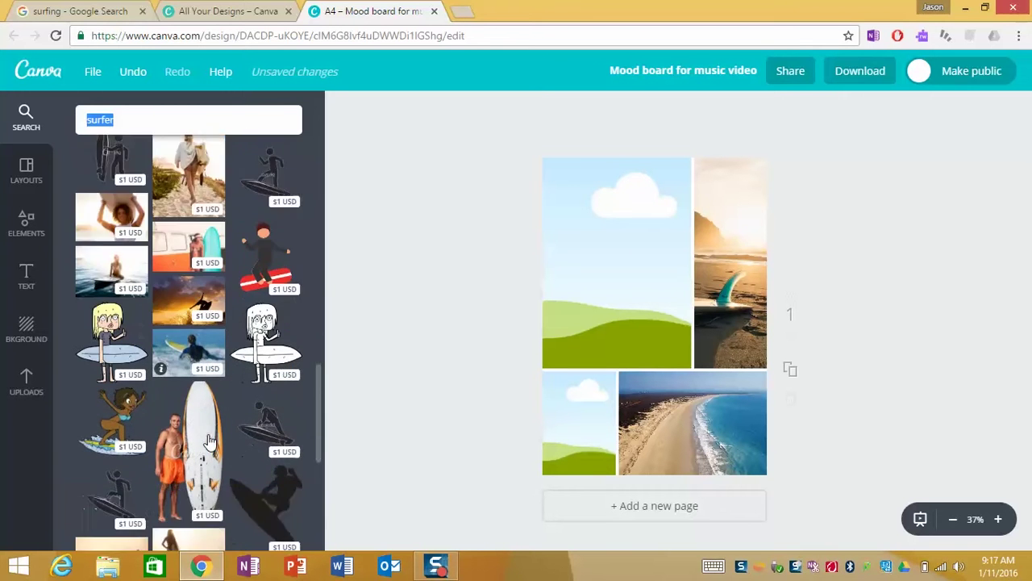
{"action": "scroll", "coordinate": [246, 435], "scroll_direction": "up", "scroll_amount": 3}
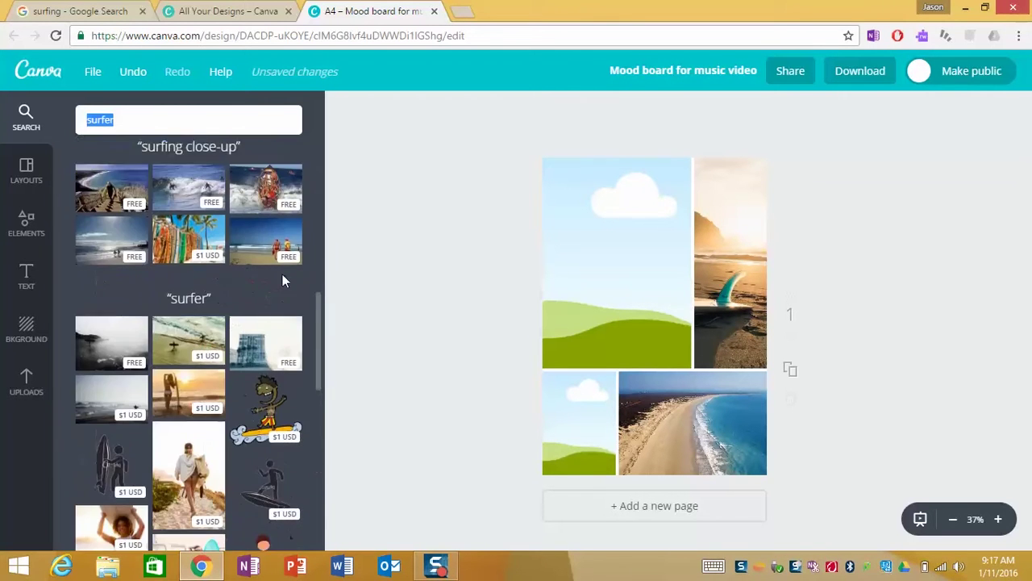
{"action": "scroll", "coordinate": [282, 281], "scroll_direction": "up", "scroll_amount": 4}
Search Google Images for 'surfer close-up' and open the longboard surfer photo full-size
{"action": "left_click", "coordinate": [466, 13]}
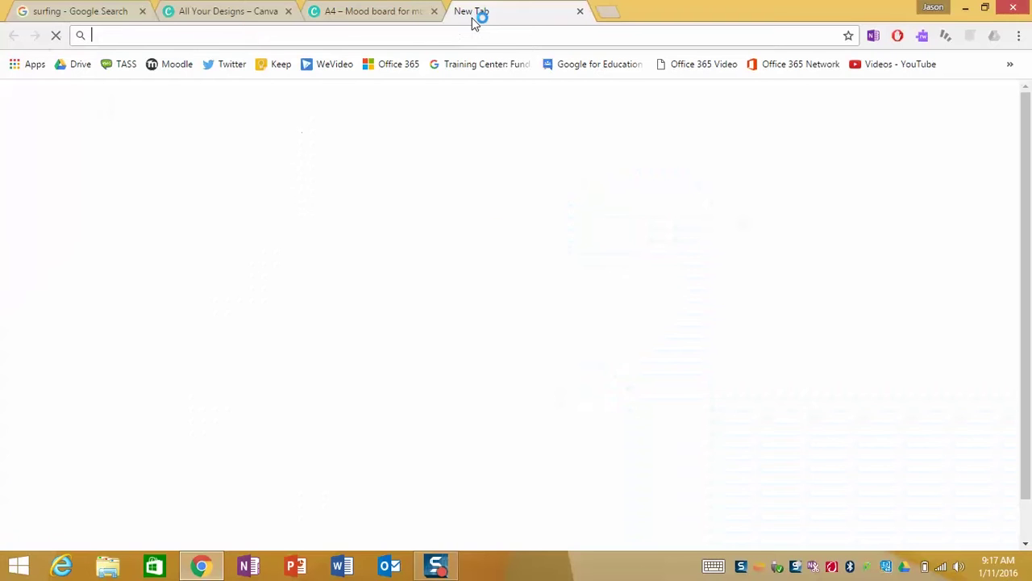
{"action": "type", "text": "google.com.au"}
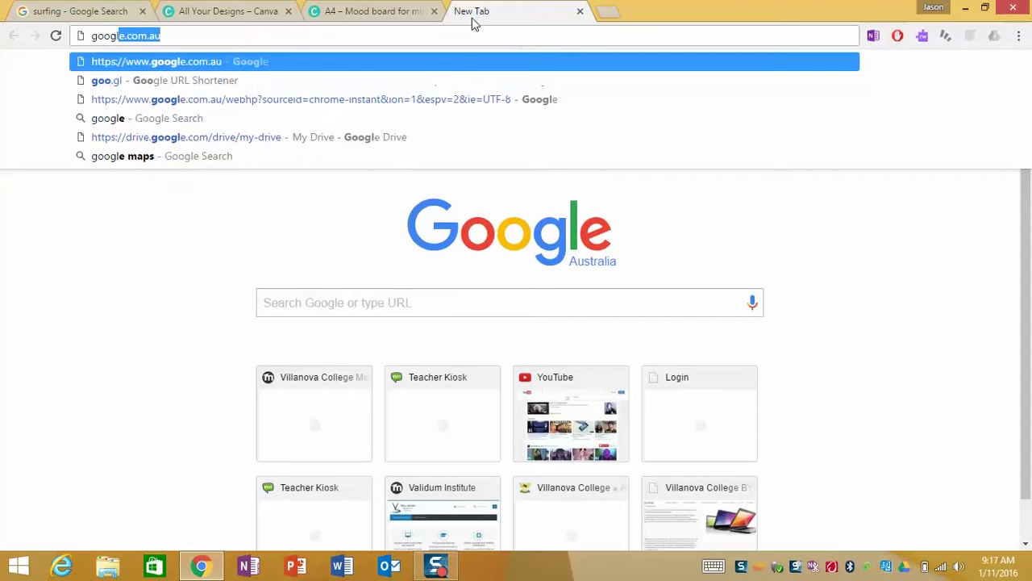
{"action": "key", "text": "Return"}
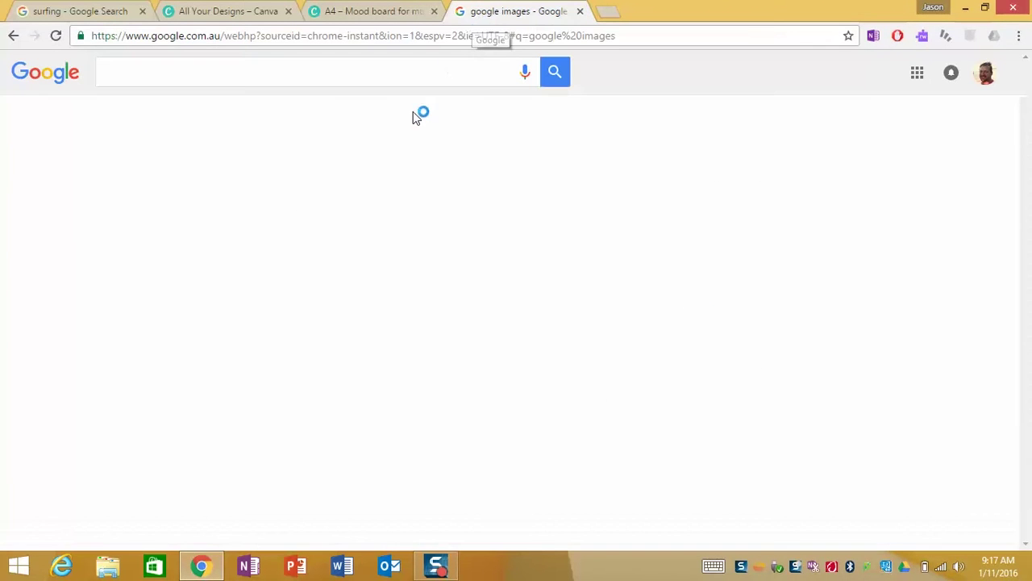
{"action": "left_click", "coordinate": [155, 117]}
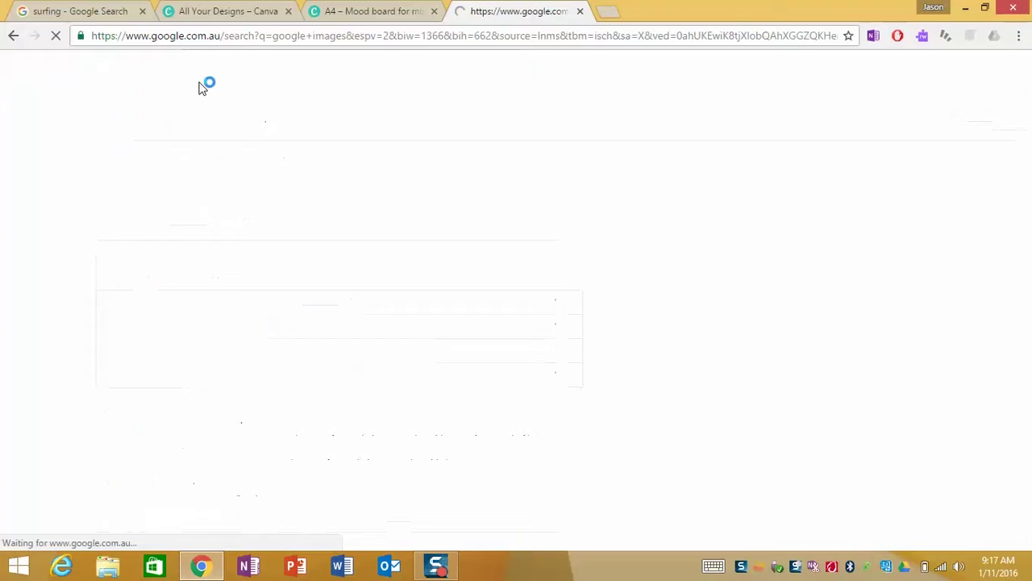
{"action": "left_click_drag", "start_coordinate": [199, 76], "coordinate": [48, 79]}
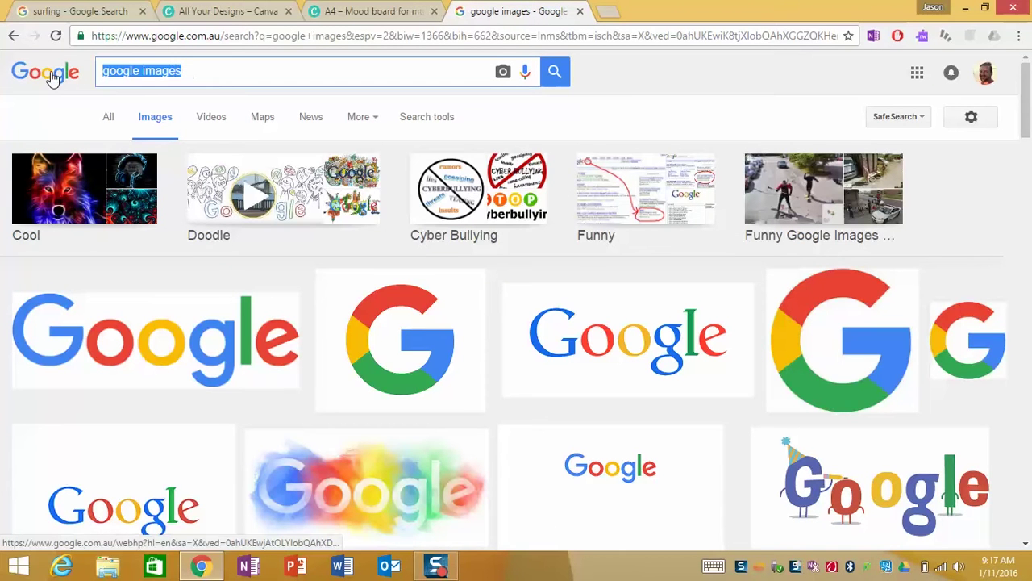
{"action": "type", "text": "surfer close-"}
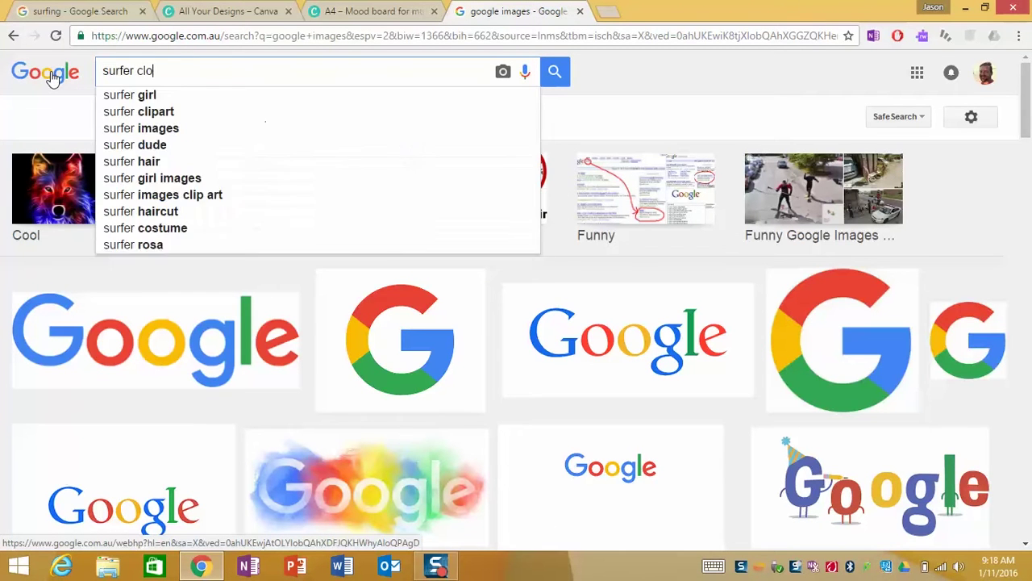
{"action": "type", "text": "up"}
{"action": "key", "text": "Return"}
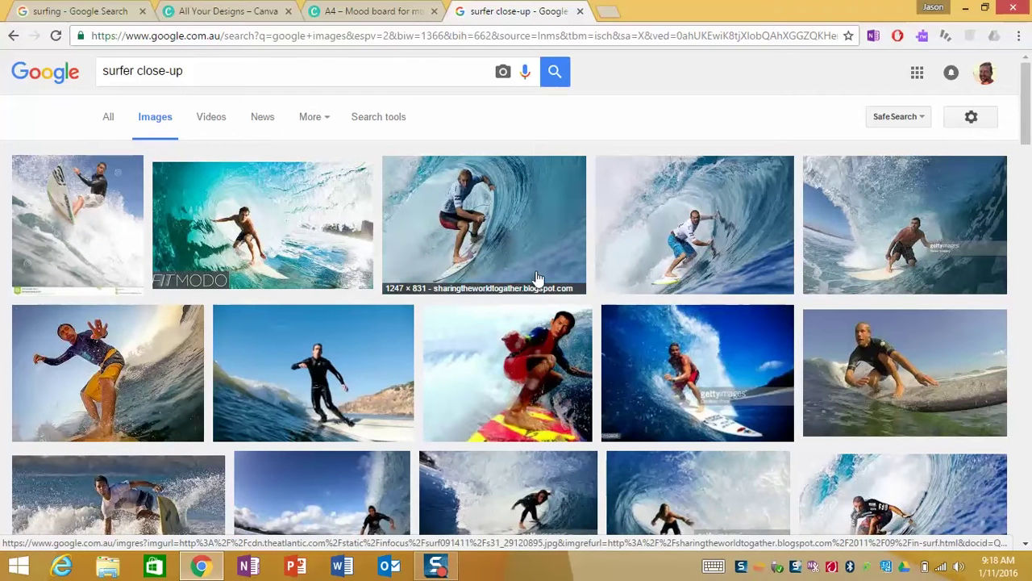
{"action": "left_click", "coordinate": [902, 383]}
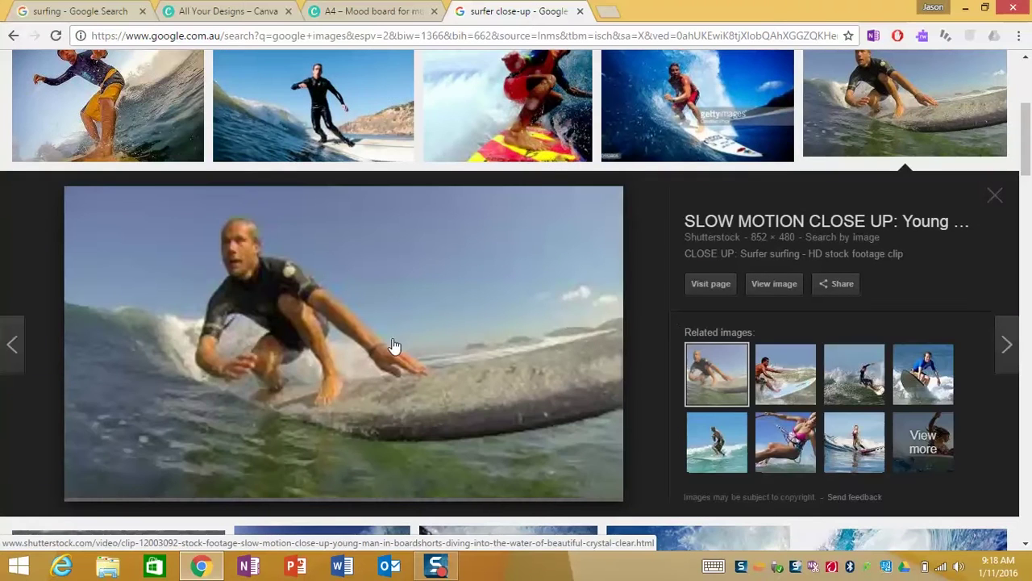
{"action": "left_click", "coordinate": [770, 287]}
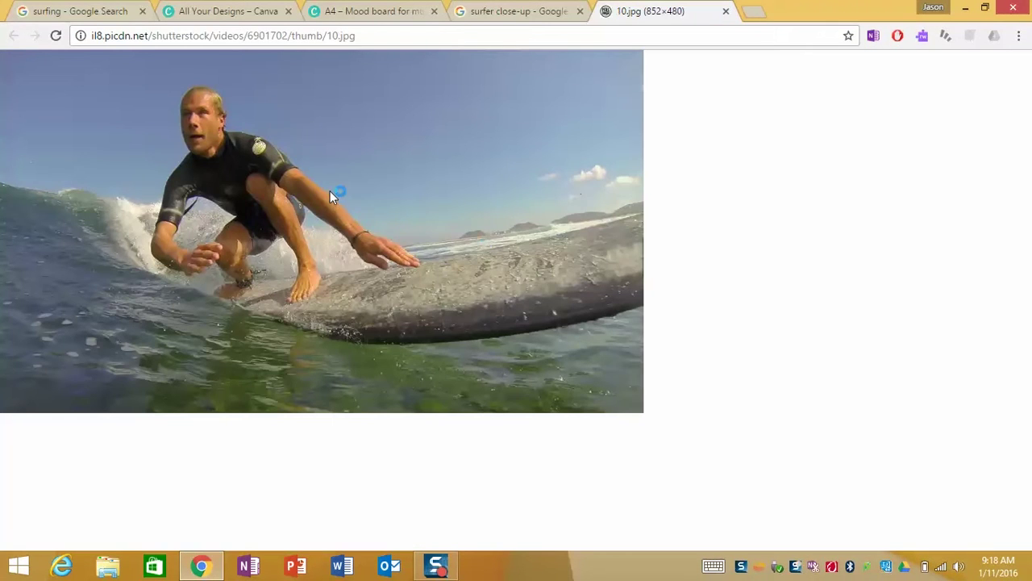
Save the full-size surfer photo to the Downloads folder as 10.jpg
{"action": "right_click", "coordinate": [330, 194]}
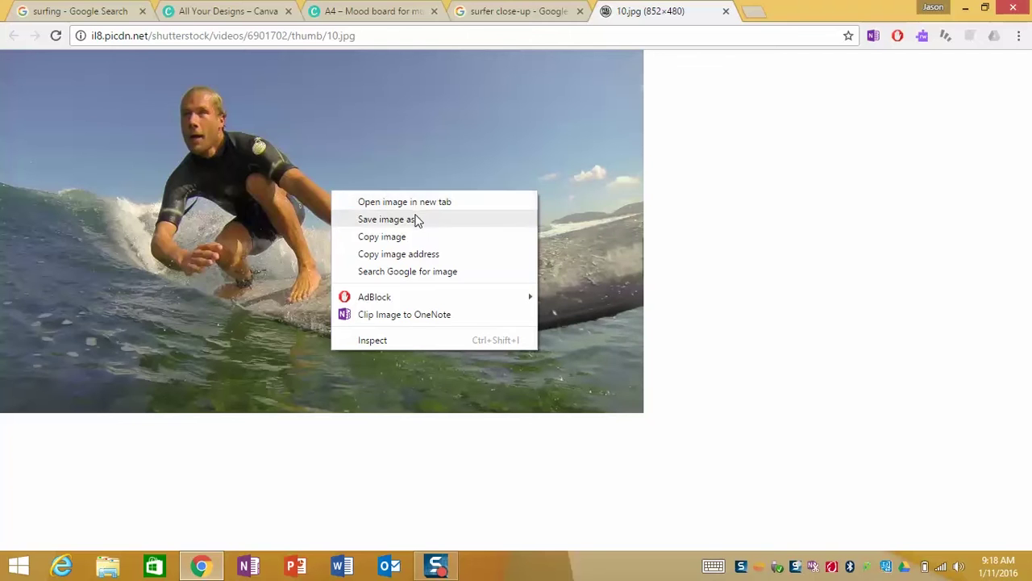
{"action": "left_click", "coordinate": [386, 220]}
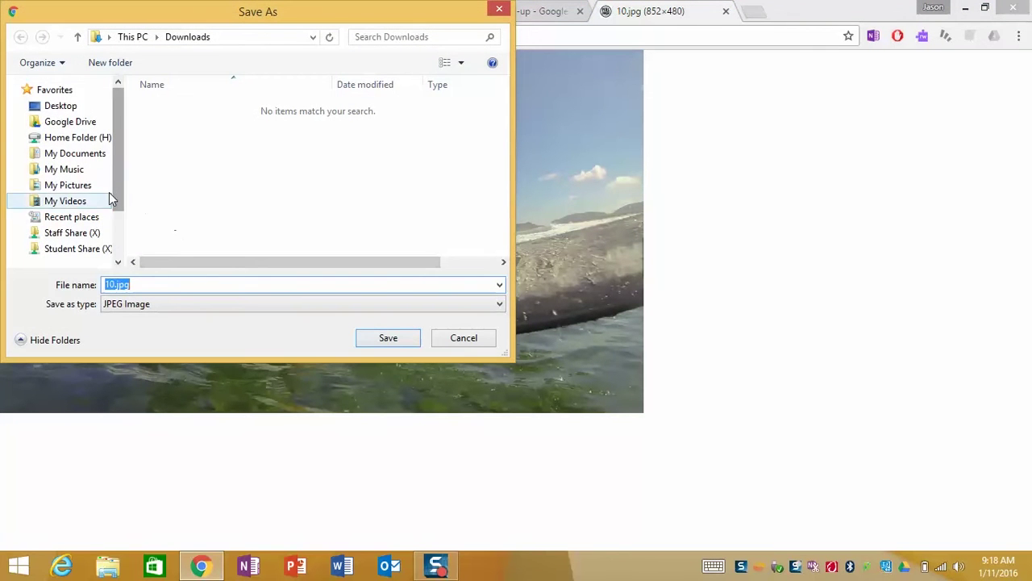
{"action": "left_click_drag", "start_coordinate": [115, 170], "coordinate": [115, 103]}
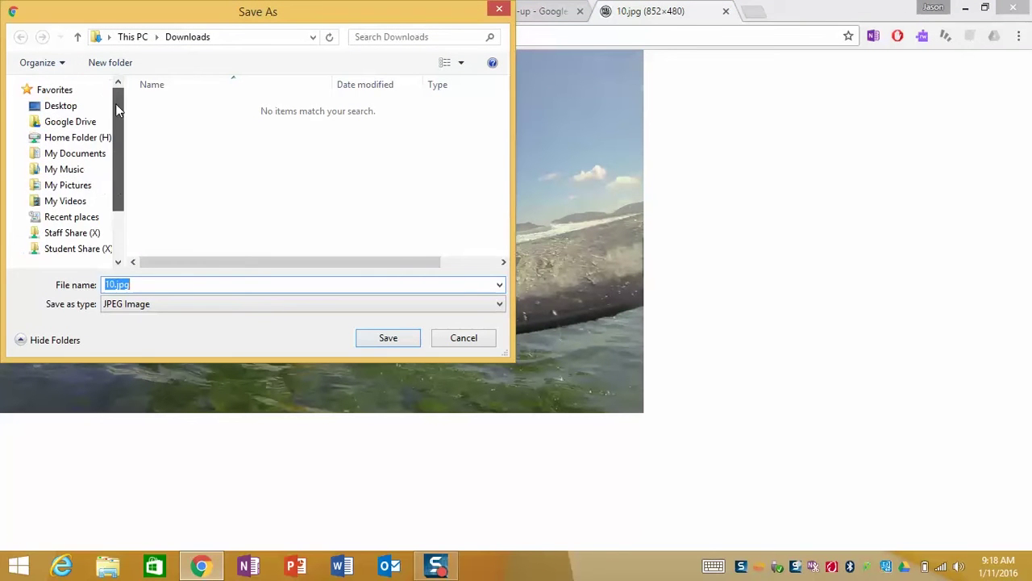
{"action": "left_click", "coordinate": [394, 346]}
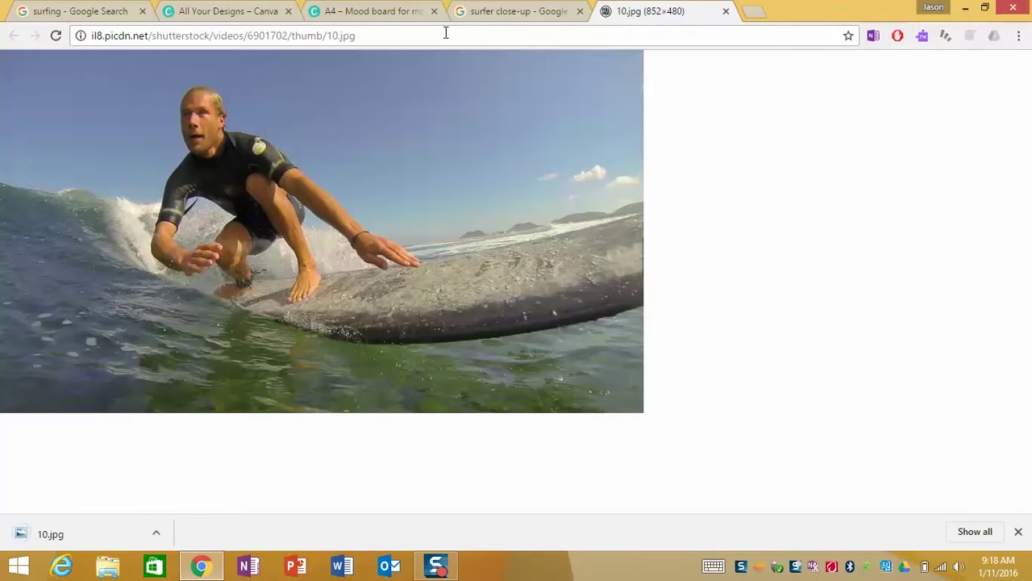
Upload 10.jpg to Canva by dragging it from File Explorer's Downloads folder
{"action": "left_click", "coordinate": [388, 14]}
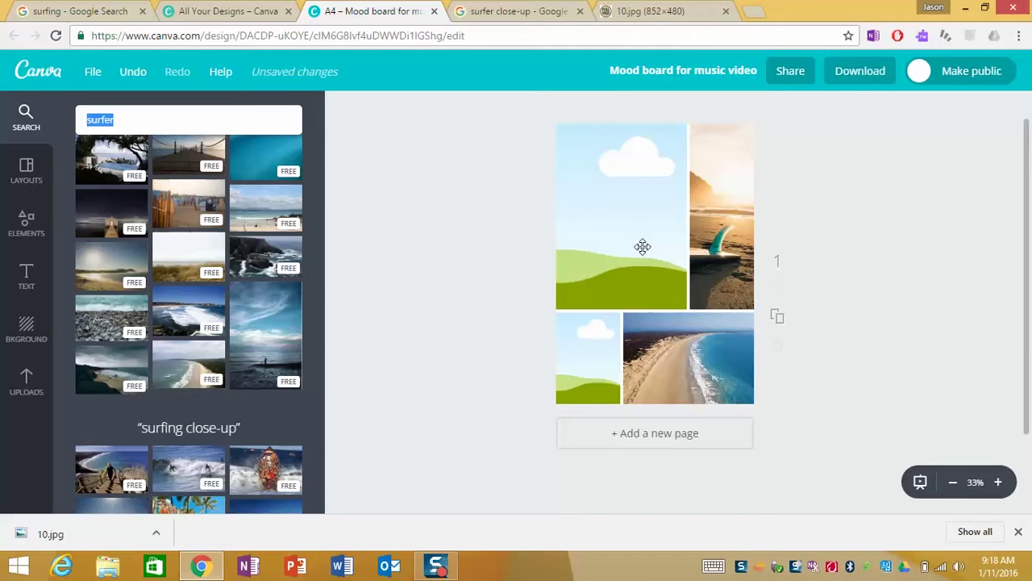
{"action": "left_click", "coordinate": [108, 566]}
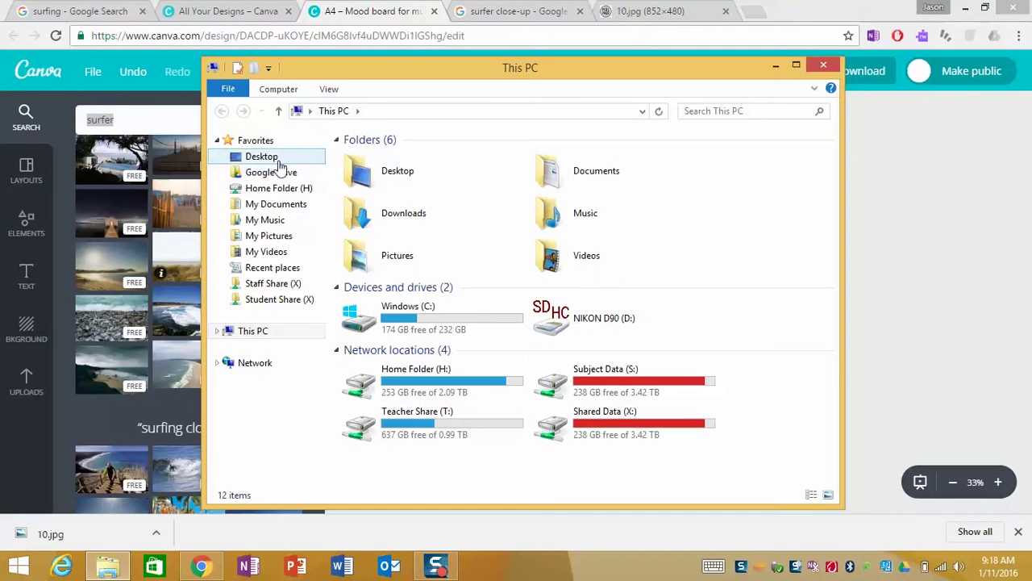
{"action": "double_click", "coordinate": [395, 215]}
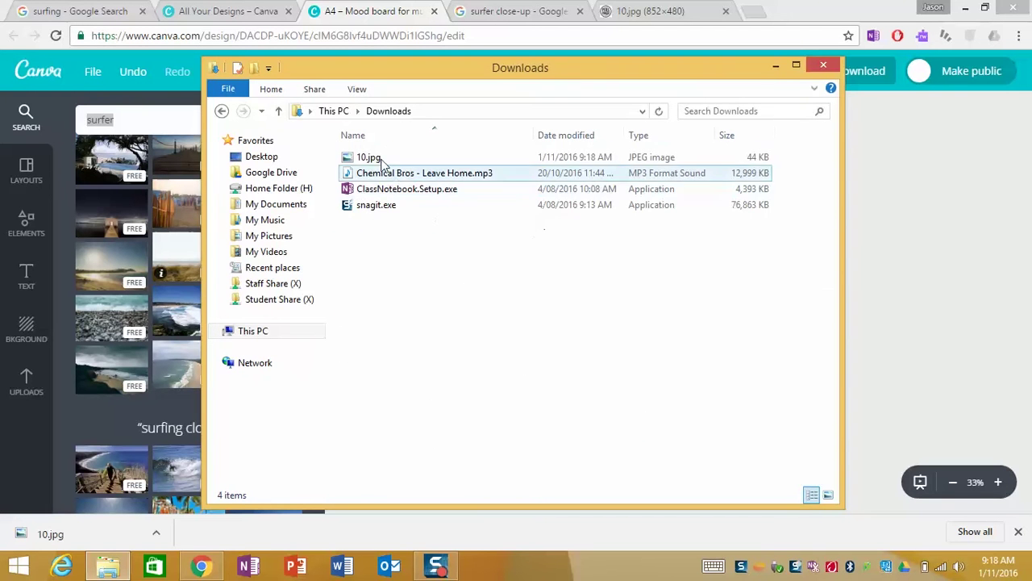
{"action": "left_click", "coordinate": [367, 158]}
{"action": "left_click_drag", "start_coordinate": [395, 67], "coordinate": [810, 206]}
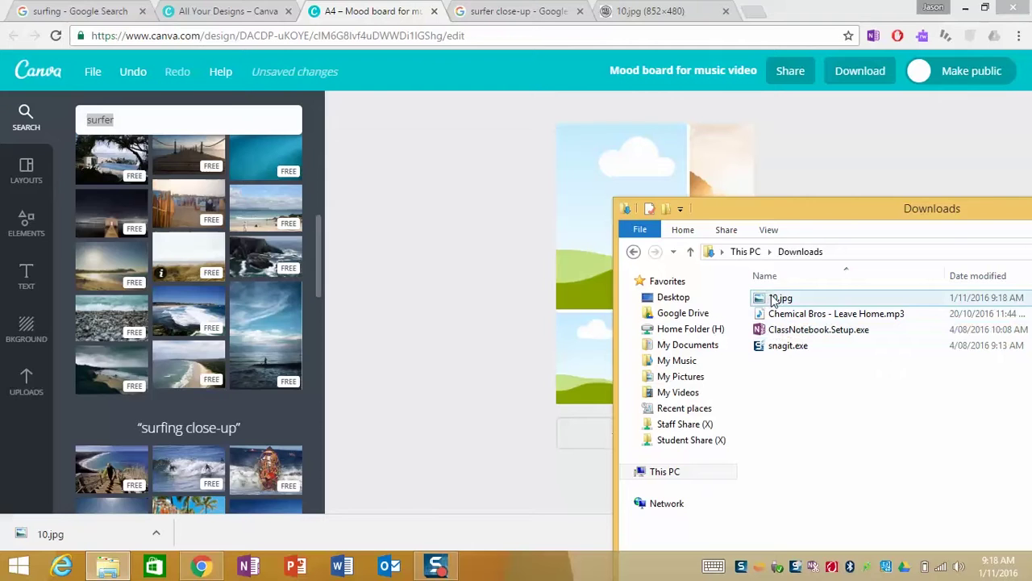
{"action": "left_click_drag", "start_coordinate": [762, 297], "coordinate": [203, 441]}
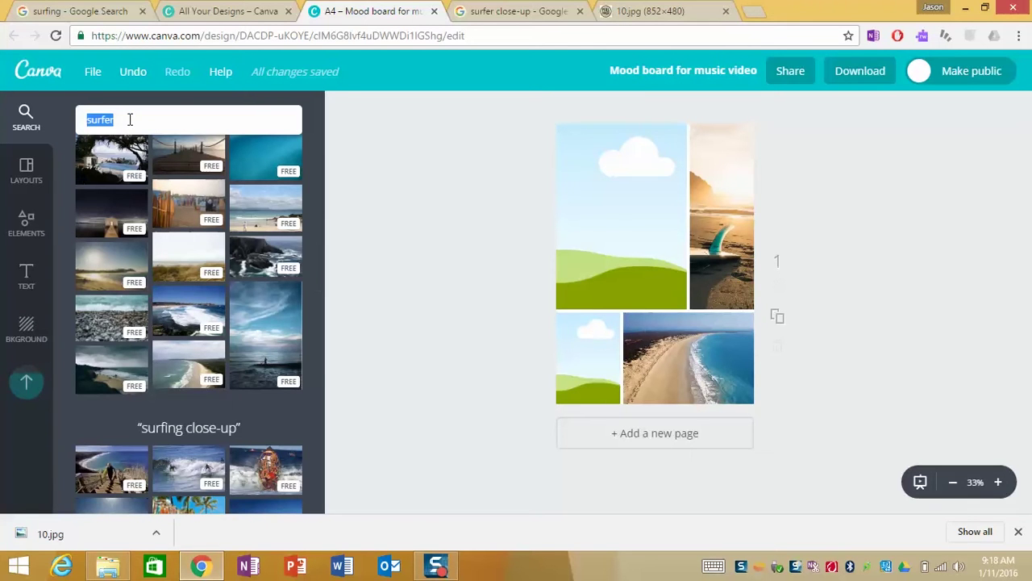
Clear the image search text and show the Uploads library with the new surfer photo
{"action": "scroll", "coordinate": [131, 119], "scroll_direction": "down", "scroll_amount": 10}
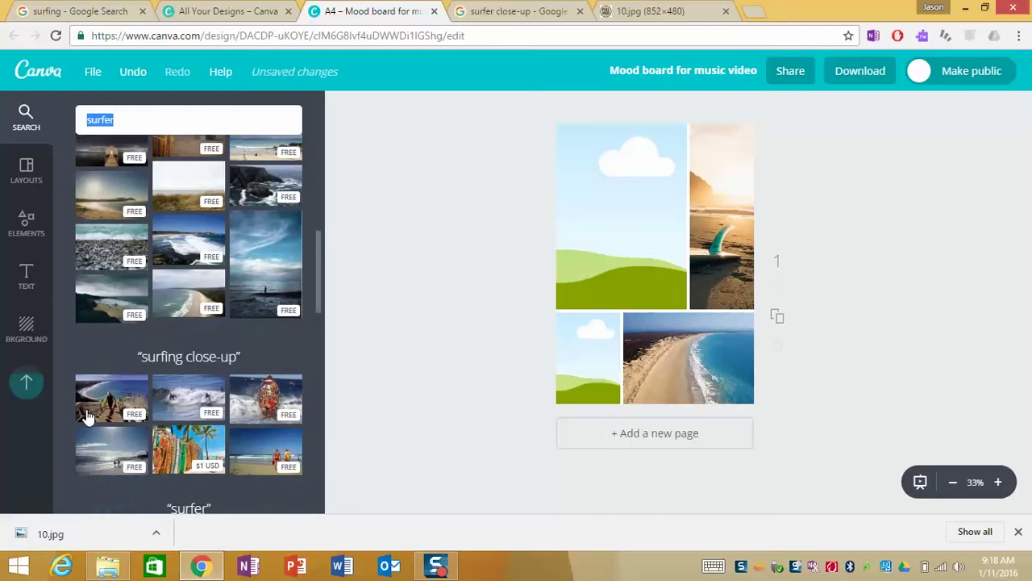
{"action": "left_click", "coordinate": [126, 116]}
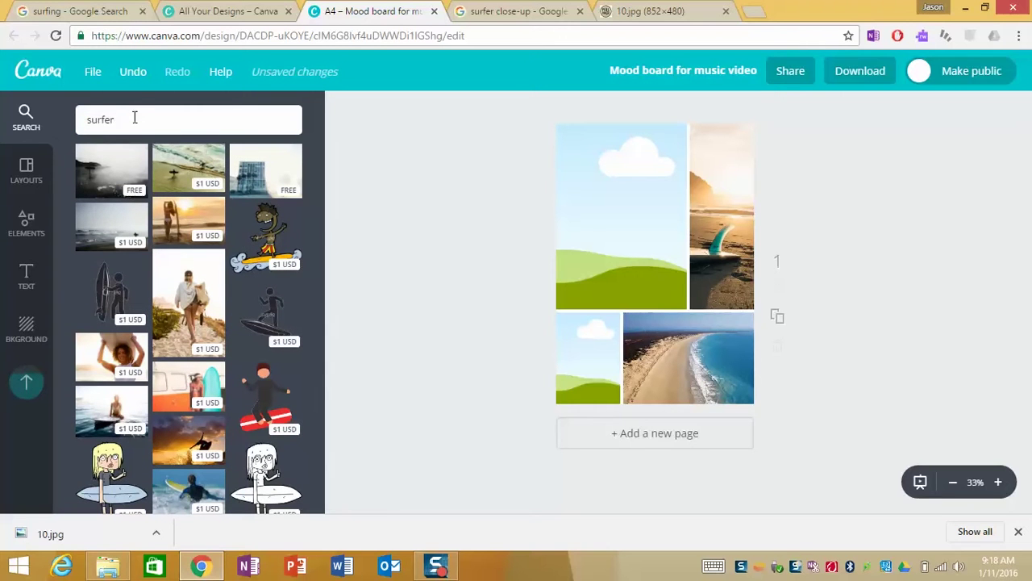
{"action": "key", "text": "BackSpace"}
{"action": "key", "text": "BackSpace"}
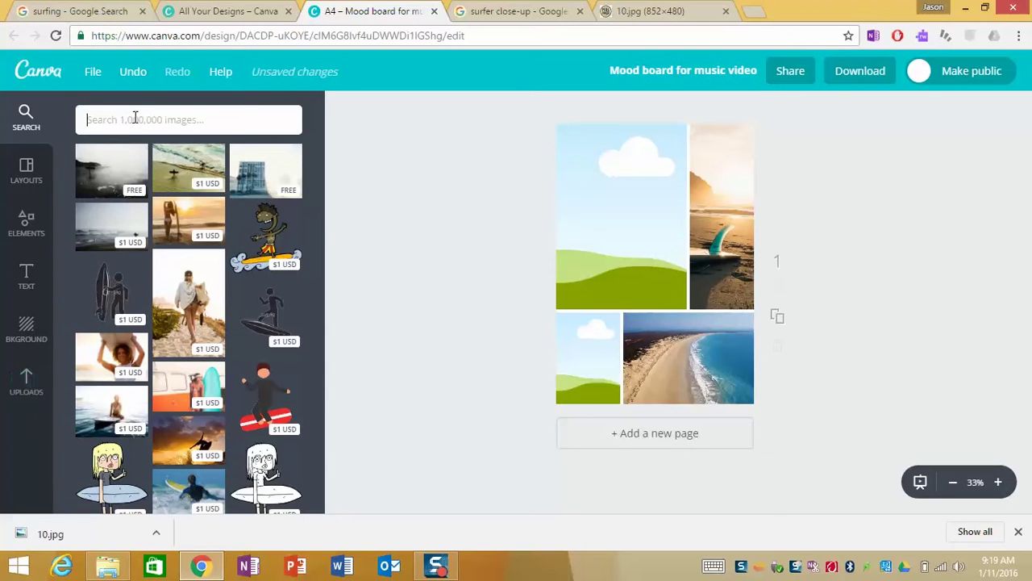
{"action": "left_click", "coordinate": [34, 230]}
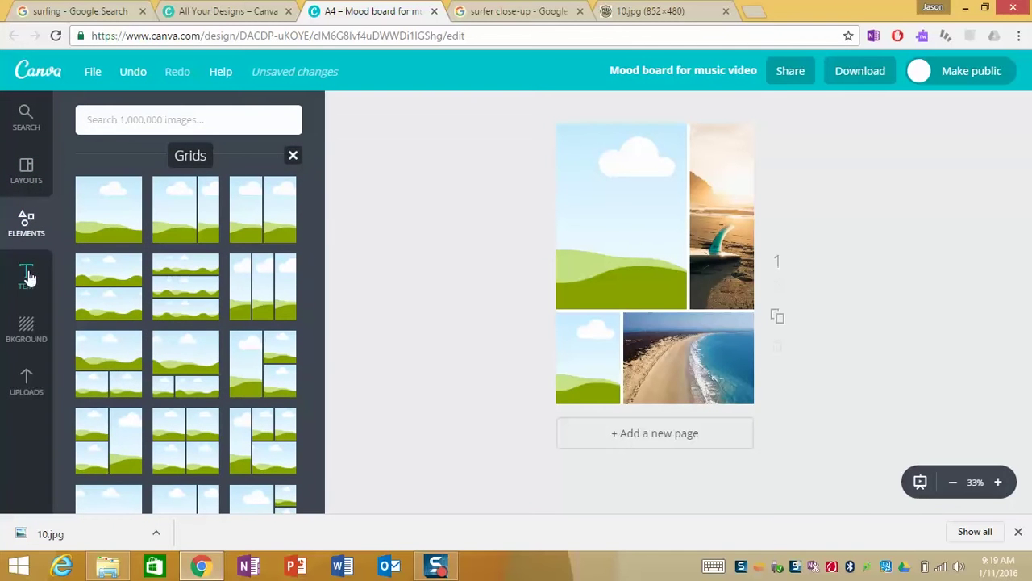
{"action": "left_click", "coordinate": [24, 384]}
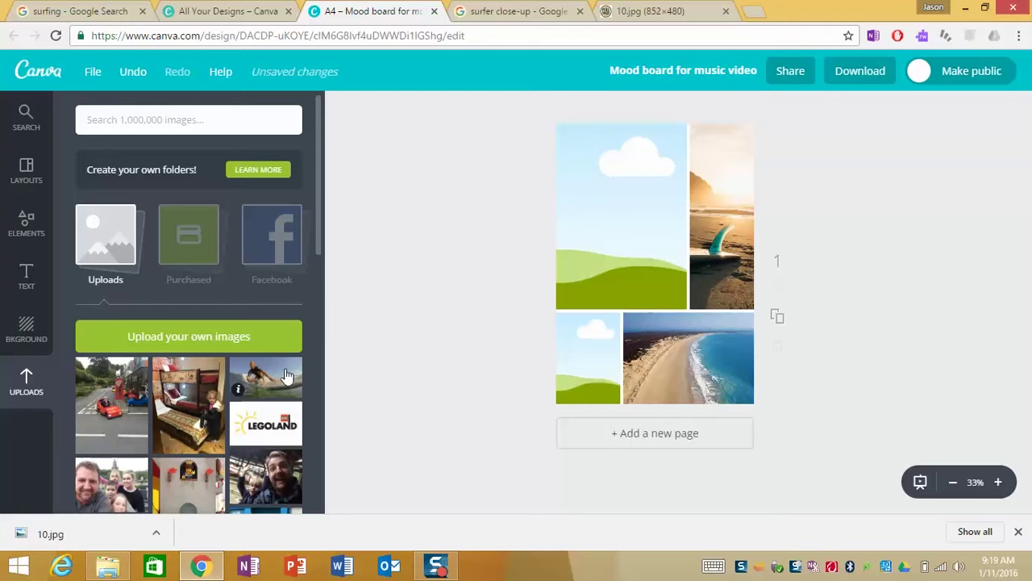
Drop the surfer close-up into the top-left grid cell and crop it so the surfer is centred
{"action": "left_click_drag", "start_coordinate": [277, 386], "coordinate": [656, 217]}
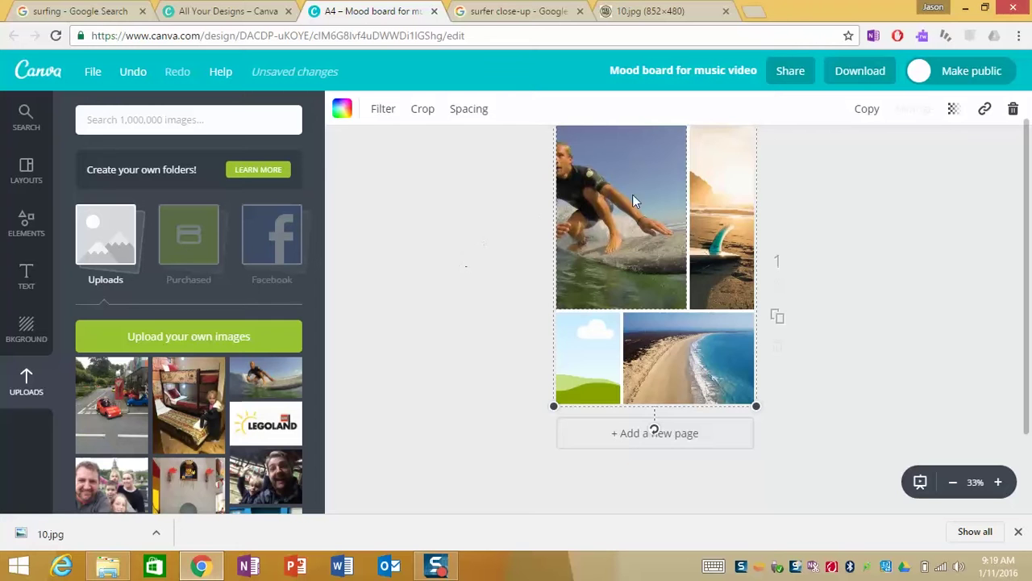
{"action": "scroll", "coordinate": [484, 248], "scroll_direction": "up", "scroll_amount": 1}
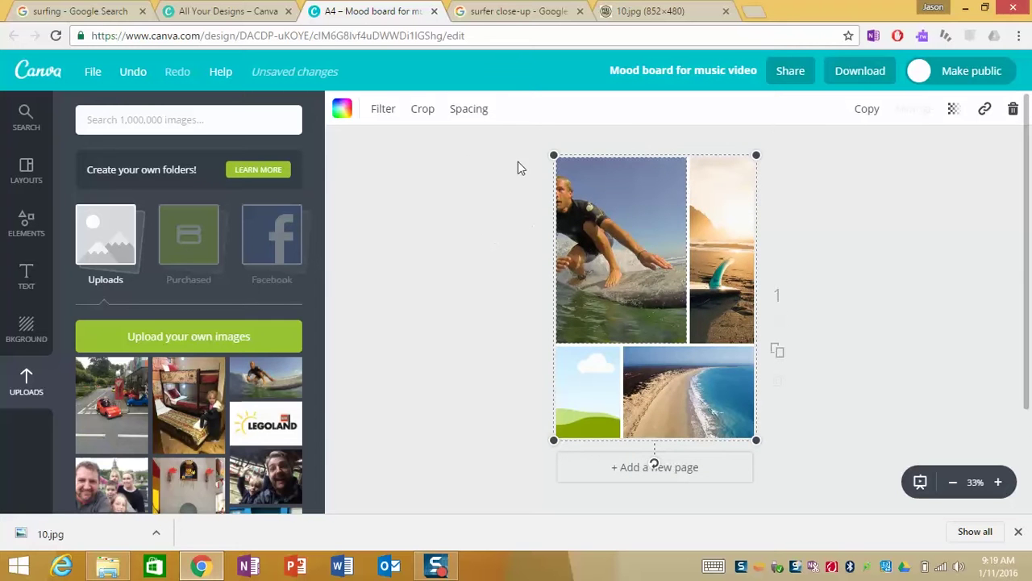
{"action": "left_click", "coordinate": [428, 116]}
{"action": "mouse_move", "coordinate": [610, 238]}
{"action": "left_mouse_down"}
{"action": "mouse_move", "coordinate": [645, 237]}
{"action": "mouse_move", "coordinate": [630, 236]}
{"action": "left_mouse_up"}
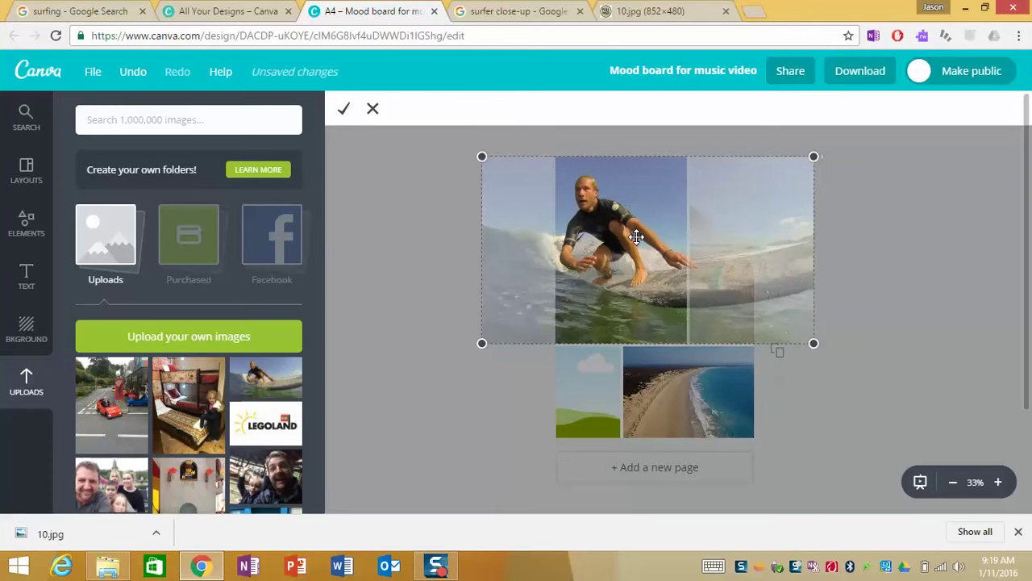
{"action": "left_click", "coordinate": [345, 113]}
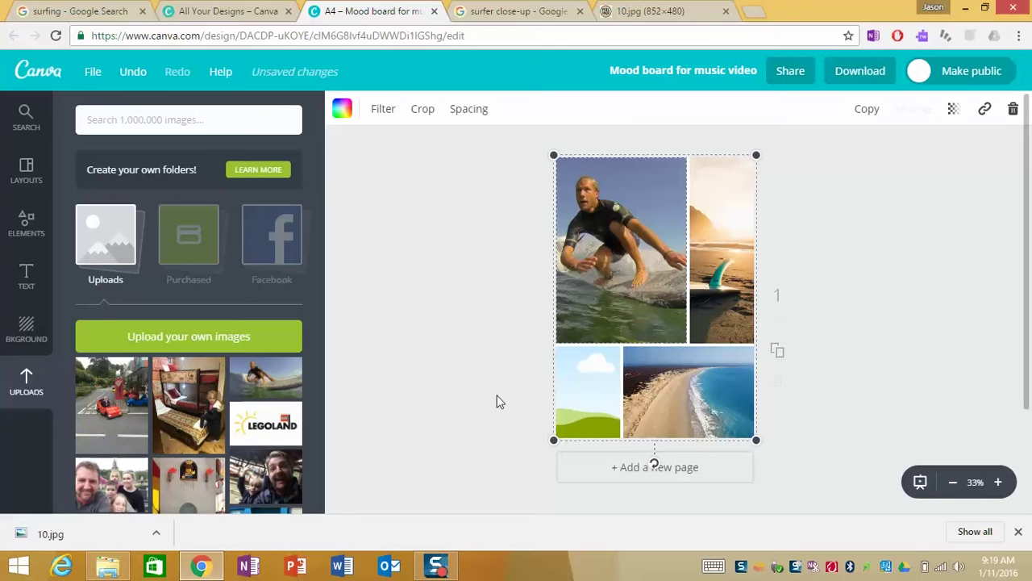
Close the 10.jpg tab, search Google Images for 'go pro surf' and save surfing-technology-gopro.jpeg
{"action": "left_click", "coordinate": [675, 12]}
{"action": "left_click", "coordinate": [726, 12]}
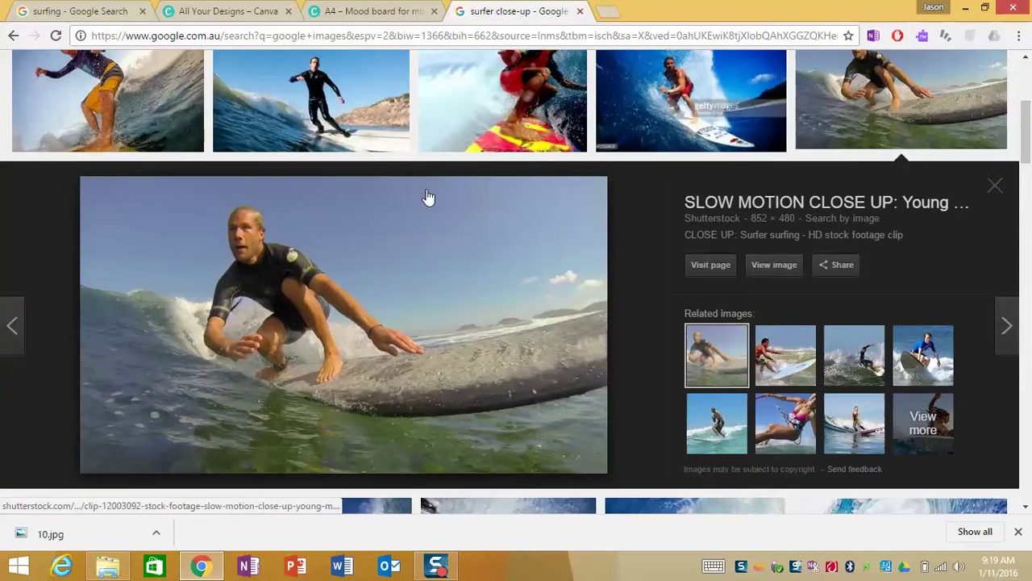
{"action": "scroll", "coordinate": [387, 196], "scroll_direction": "up", "scroll_amount": 4}
{"action": "left_click_drag", "start_coordinate": [103, 71], "coordinate": [254, 69]}
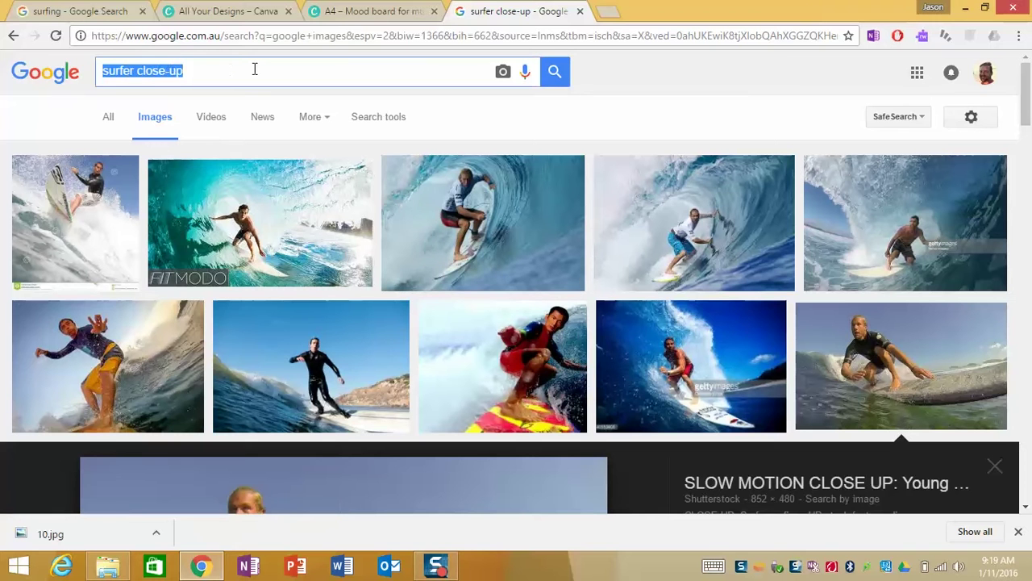
{"action": "type", "text": "go pro "}
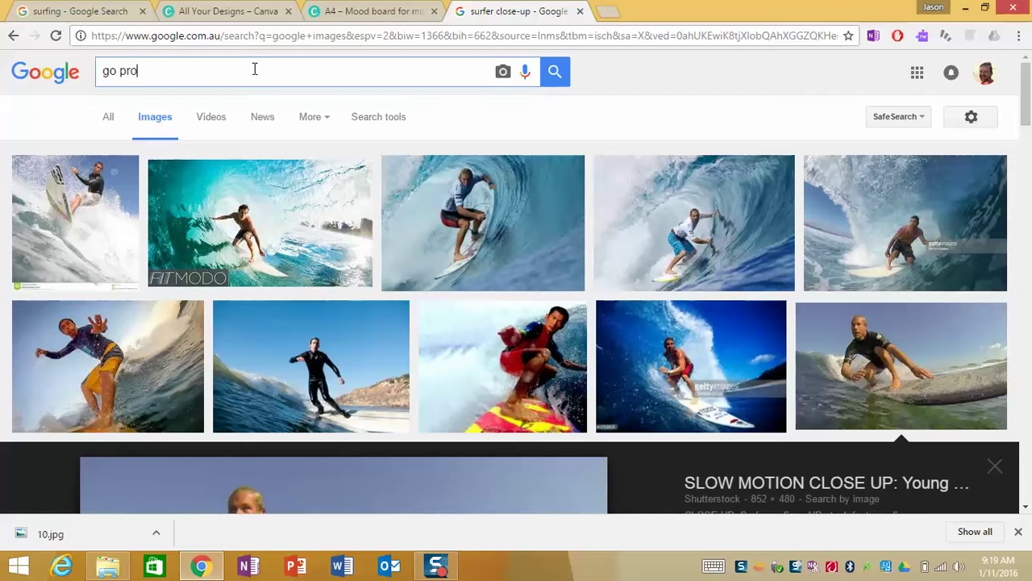
{"action": "type", "text": "surf"}
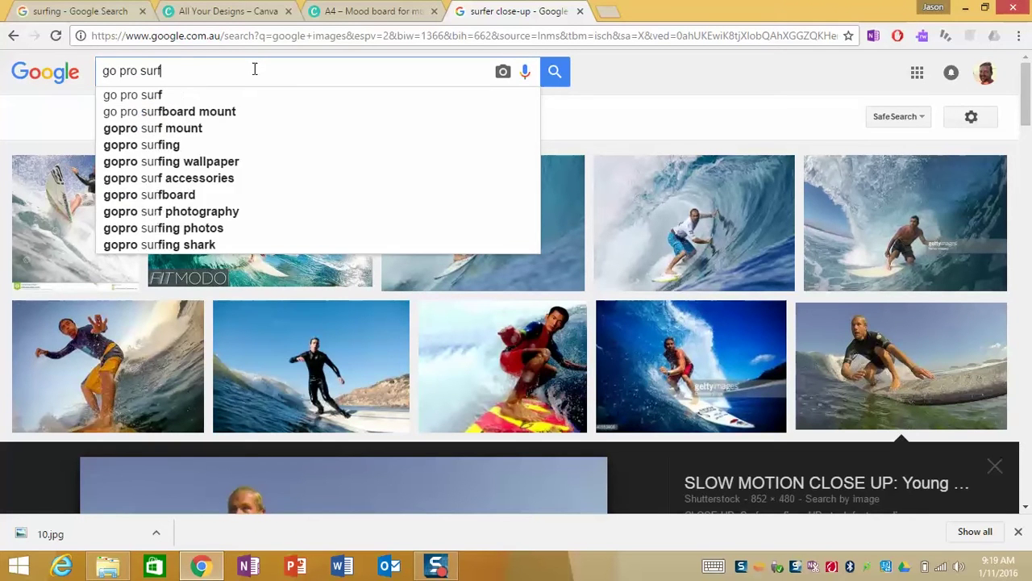
{"action": "key", "text": "Return"}
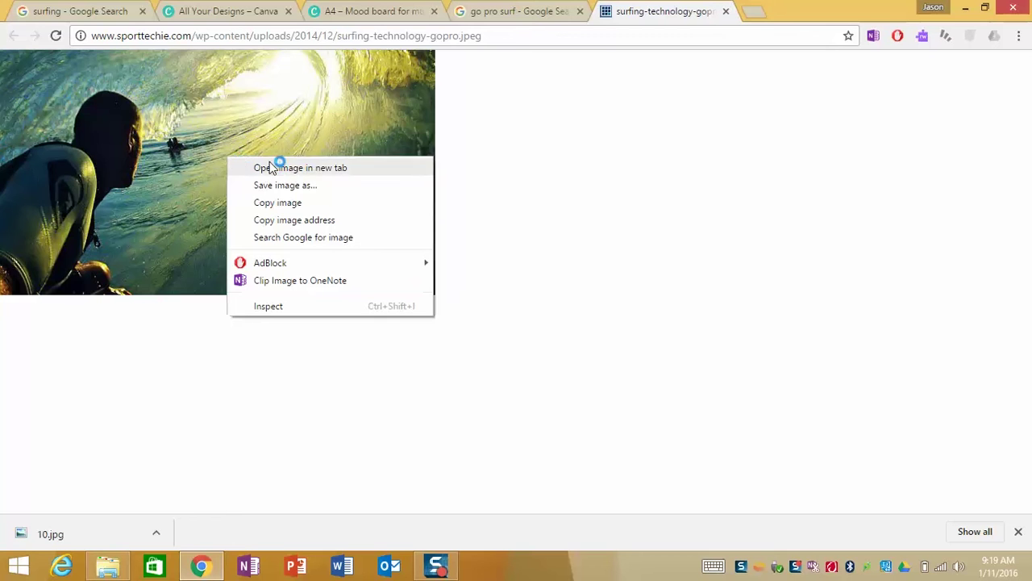
{"action": "left_click", "coordinate": [298, 185]}
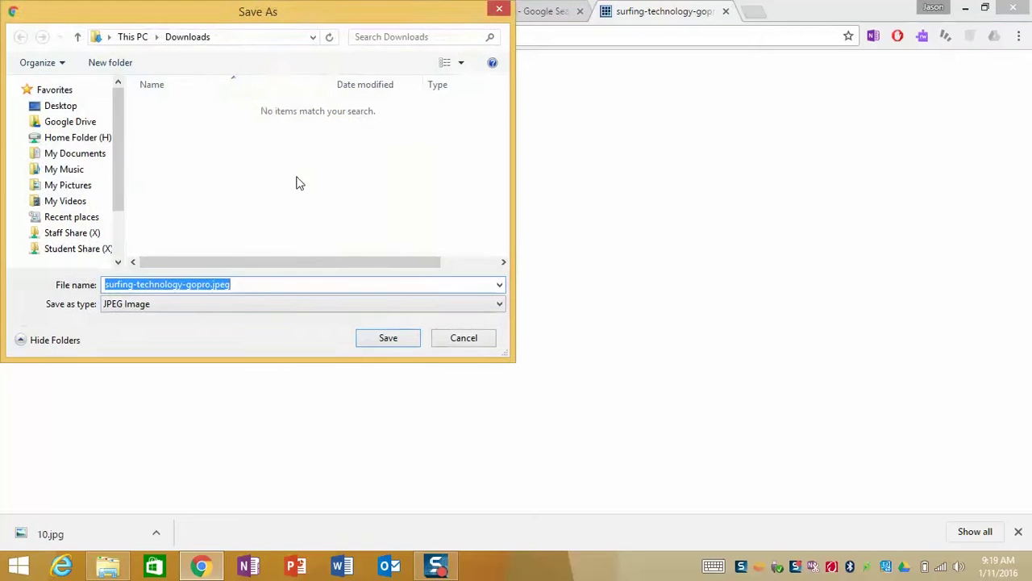
{"action": "left_click", "coordinate": [394, 342]}
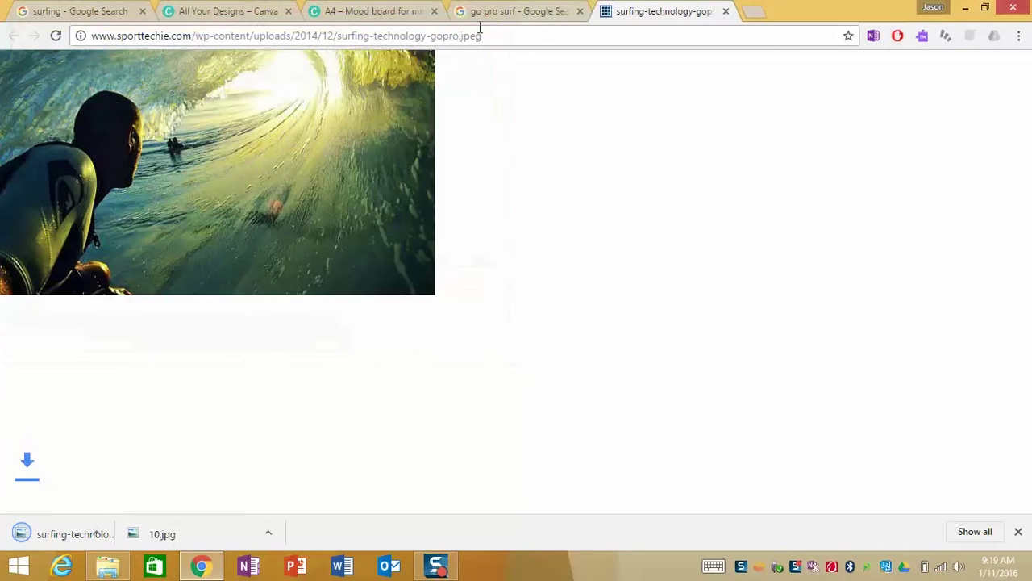
Upload surfing-technology-gopro.jpeg to Canva by dragging it in from the Downloads folder
{"action": "left_click", "coordinate": [350, 11]}
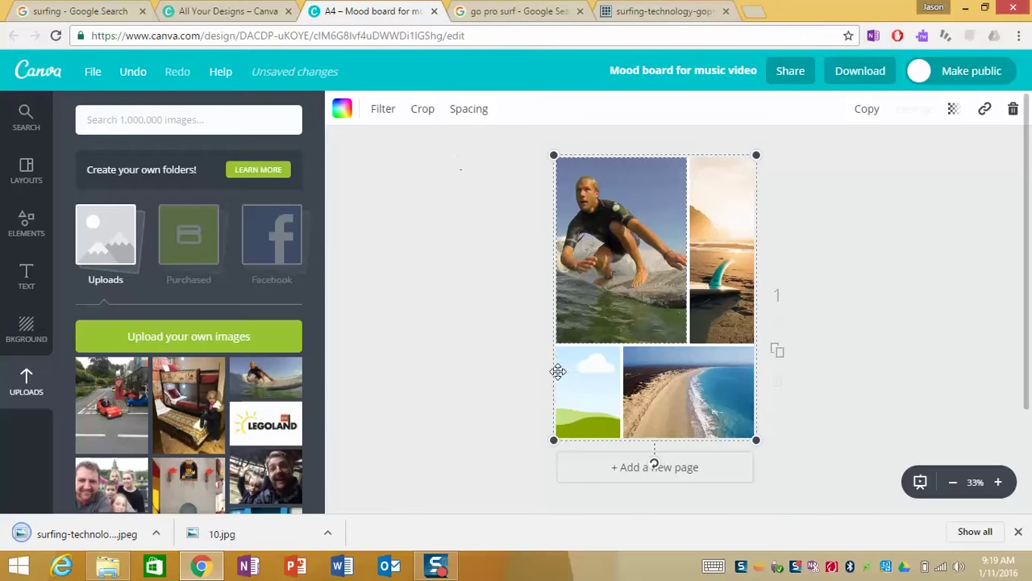
{"action": "left_click", "coordinate": [113, 564]}
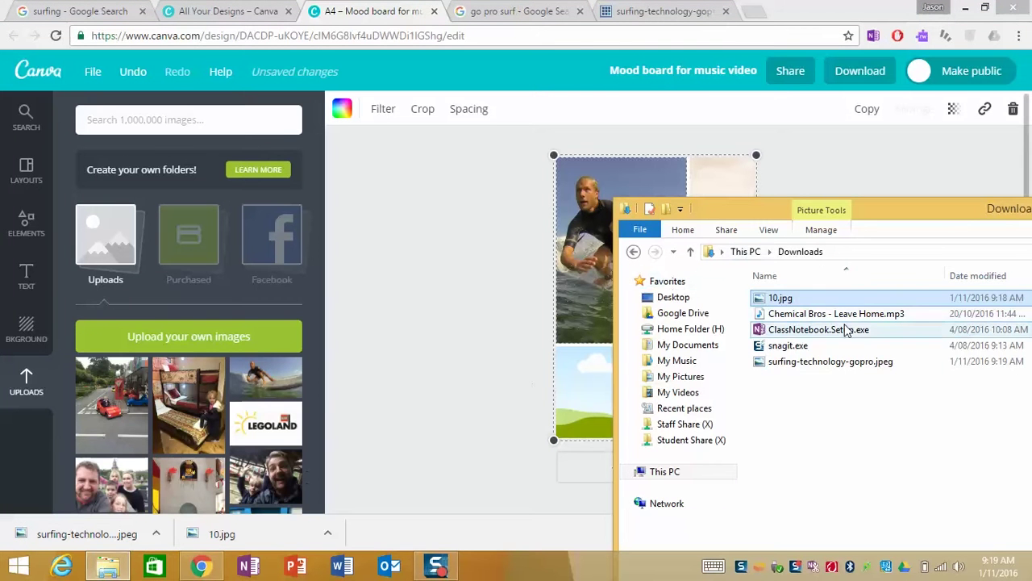
{"action": "left_click_drag", "start_coordinate": [821, 363], "coordinate": [108, 346]}
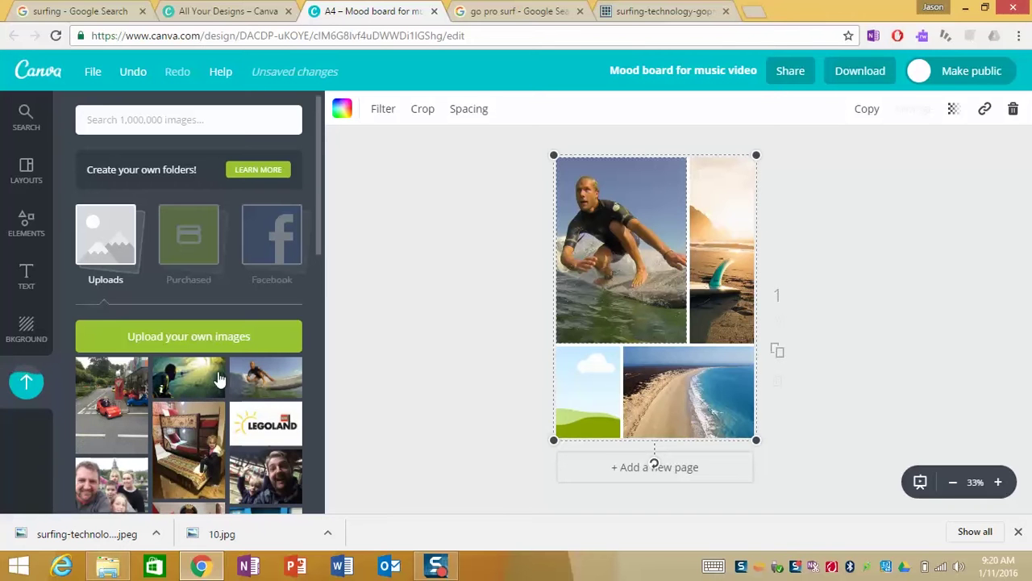
Replace the bottom-left cloud cell with the GoPro surf photo and reframe it within the cell
{"action": "left_click_drag", "start_coordinate": [197, 382], "coordinate": [592, 395]}
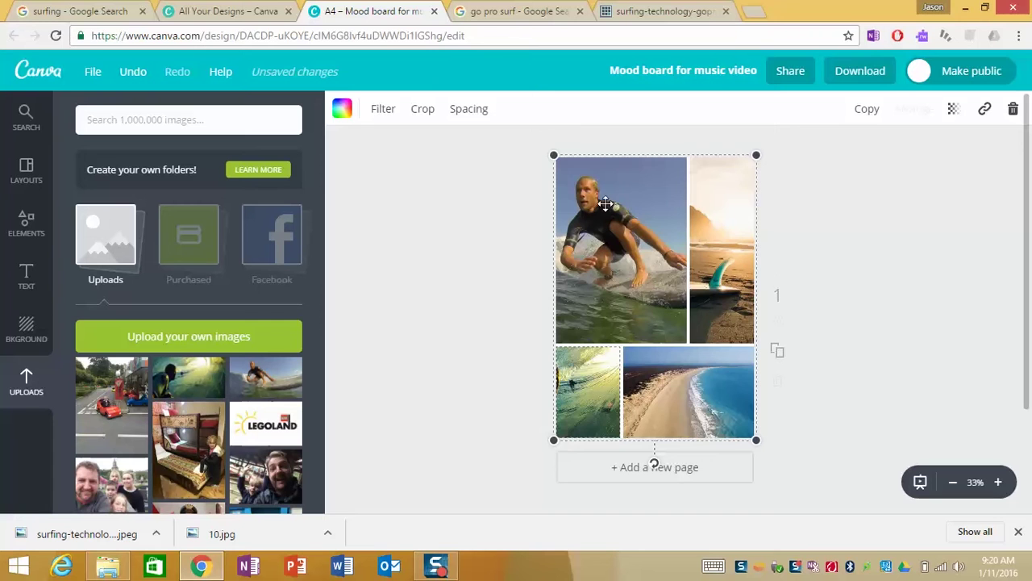
{"action": "left_click", "coordinate": [412, 113]}
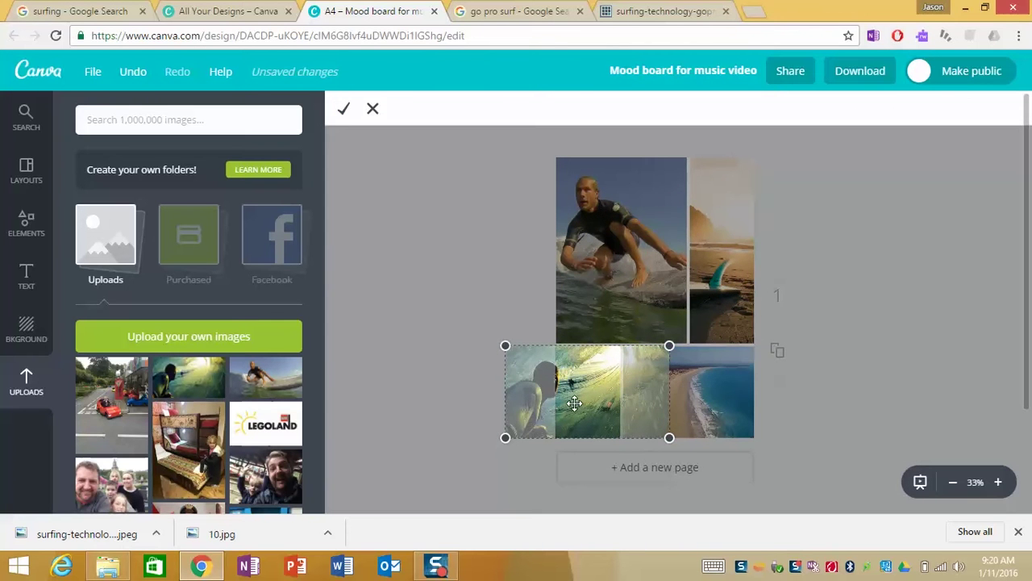
{"action": "mouse_move", "coordinate": [574, 403]}
{"action": "left_mouse_down"}
{"action": "mouse_move", "coordinate": [592, 400]}
{"action": "mouse_move", "coordinate": [574, 402]}
{"action": "left_mouse_up"}
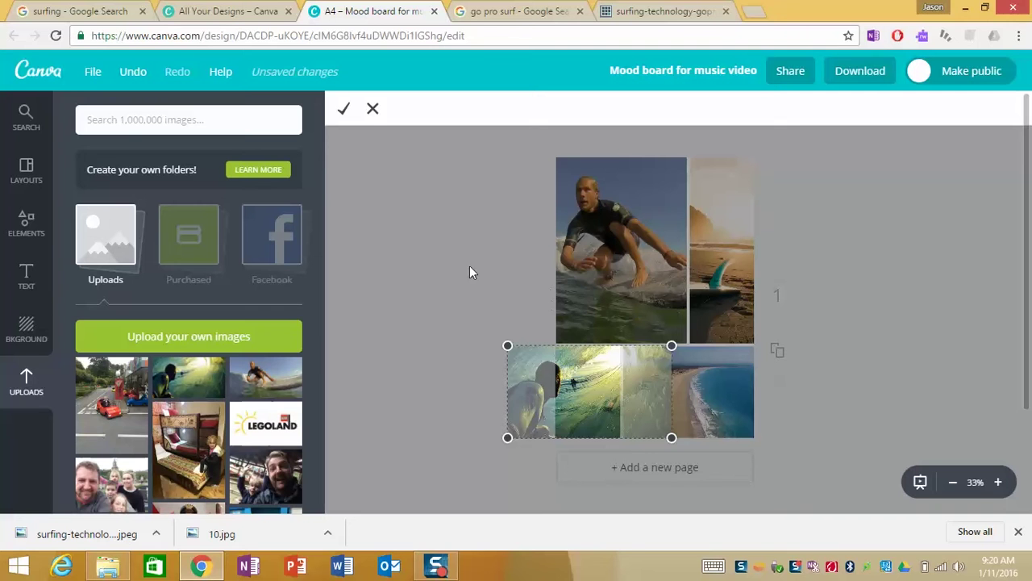
{"action": "left_click", "coordinate": [342, 109]}
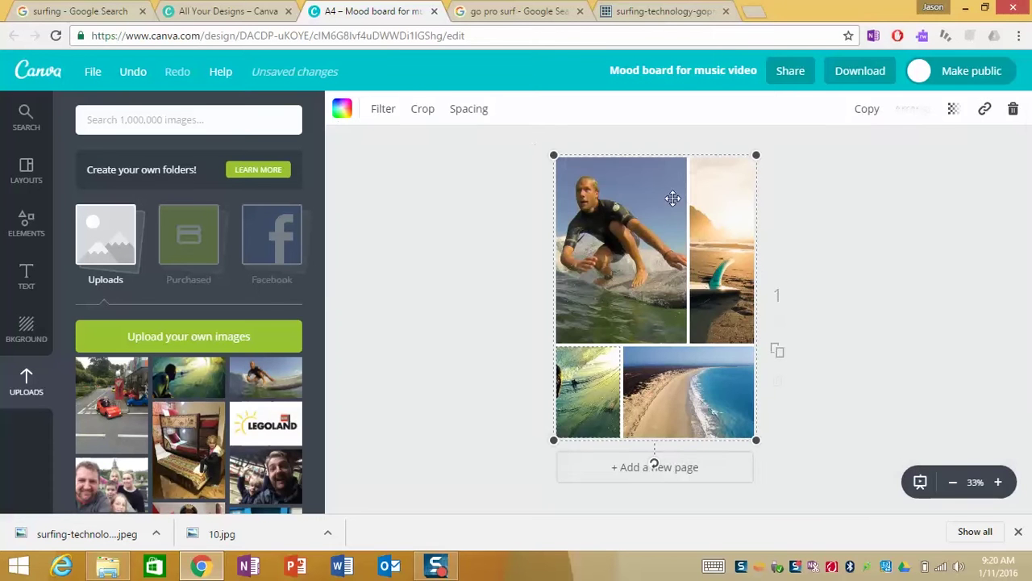
Set the photo grid spacing to 7
{"action": "left_click", "coordinate": [488, 111]}
{"action": "mouse_move", "coordinate": [514, 161]}
{"action": "left_mouse_down"}
{"action": "mouse_move", "coordinate": [645, 161]}
{"action": "mouse_move", "coordinate": [461, 164]}
{"action": "mouse_move", "coordinate": [509, 161]}
{"action": "left_mouse_up"}
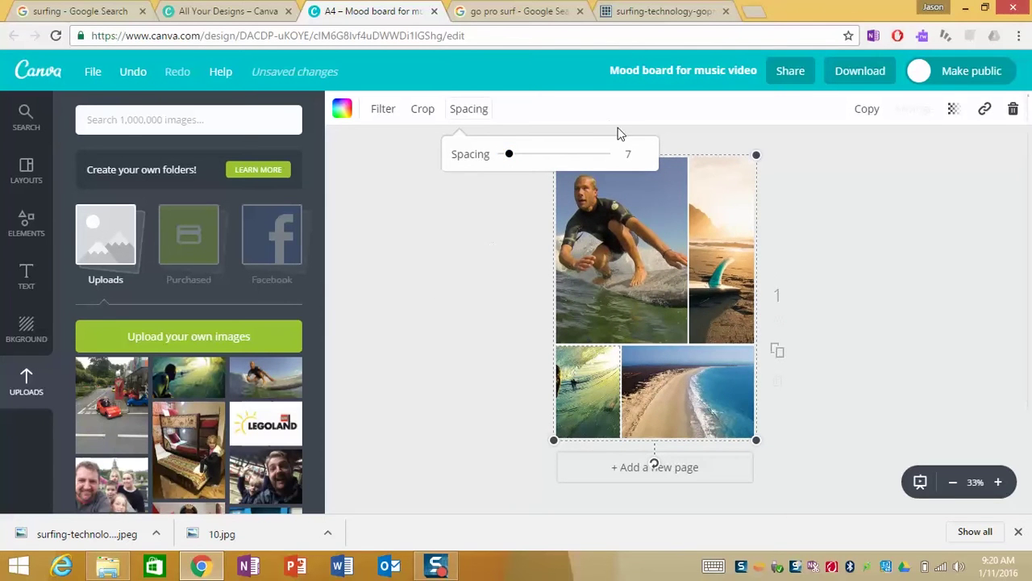
{"action": "left_click", "coordinate": [505, 211]}
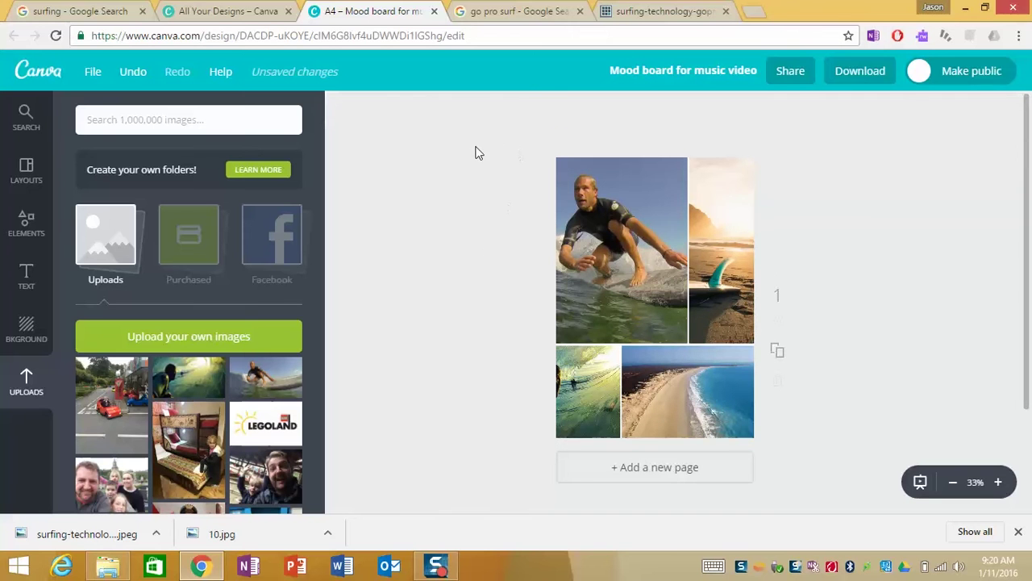
Apply the Edge filter to the top-left surfer photo
{"action": "left_click", "coordinate": [660, 229]}
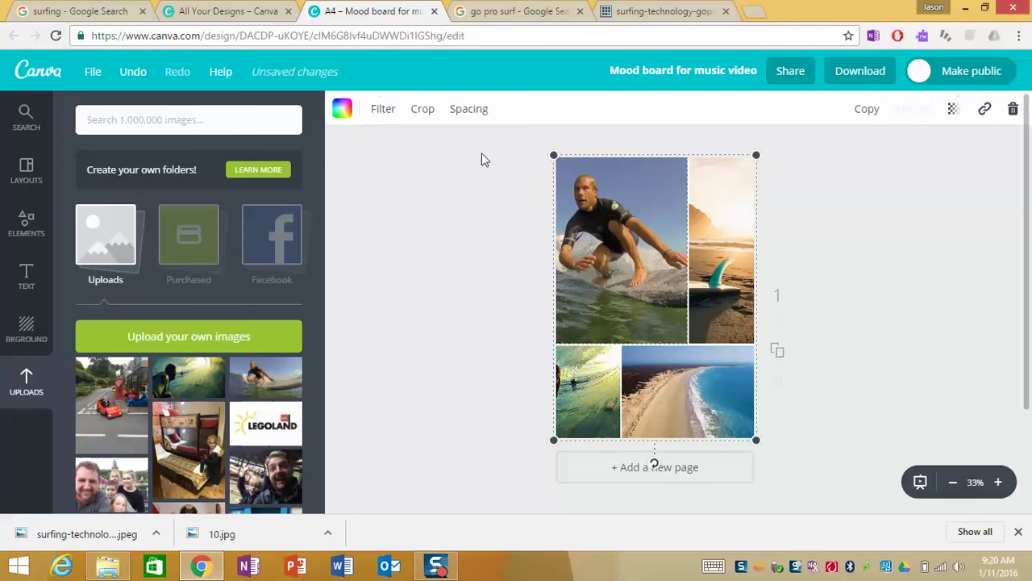
{"action": "left_click", "coordinate": [384, 112]}
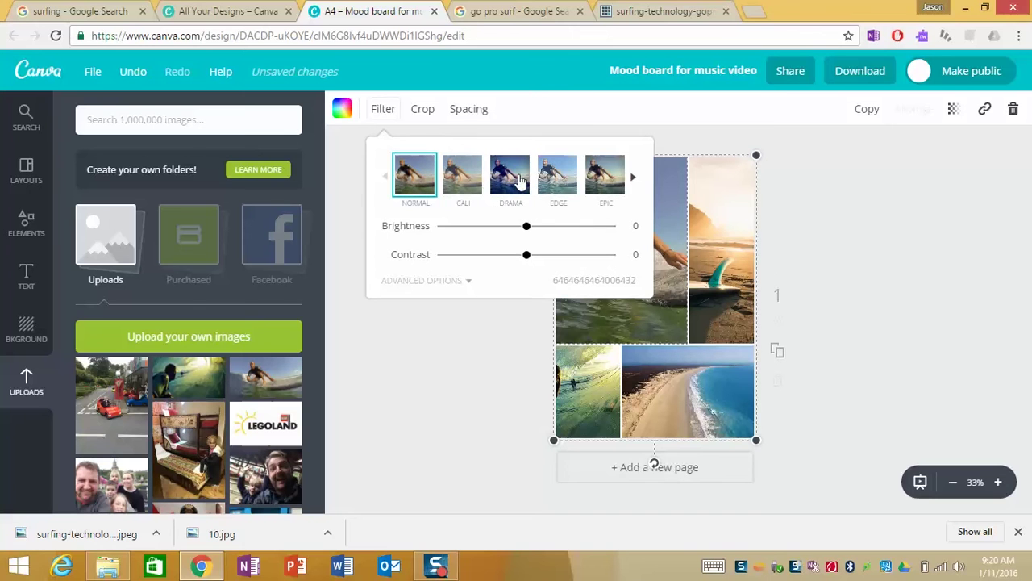
{"action": "left_click", "coordinate": [520, 181]}
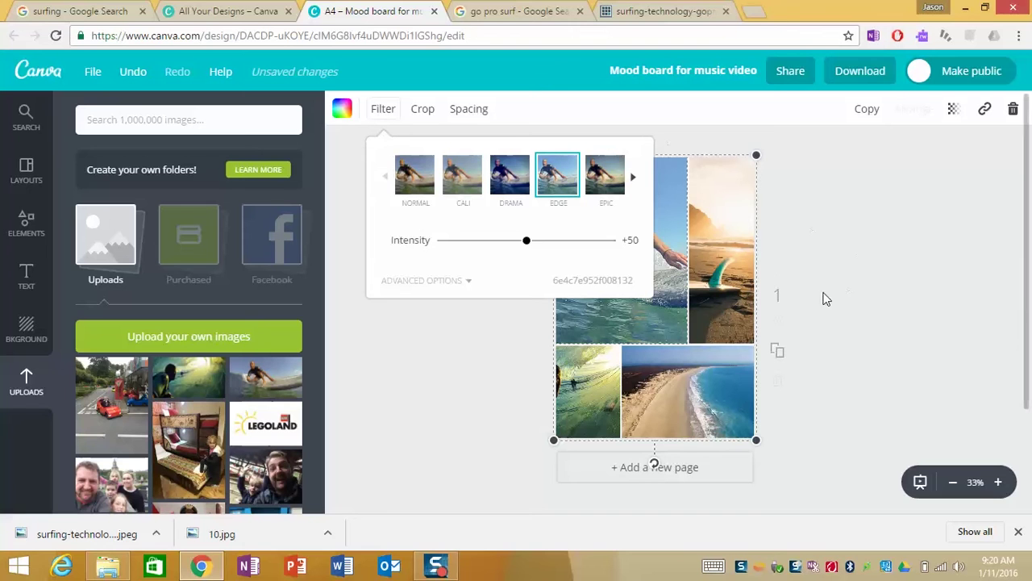
{"action": "left_click", "coordinate": [381, 111]}
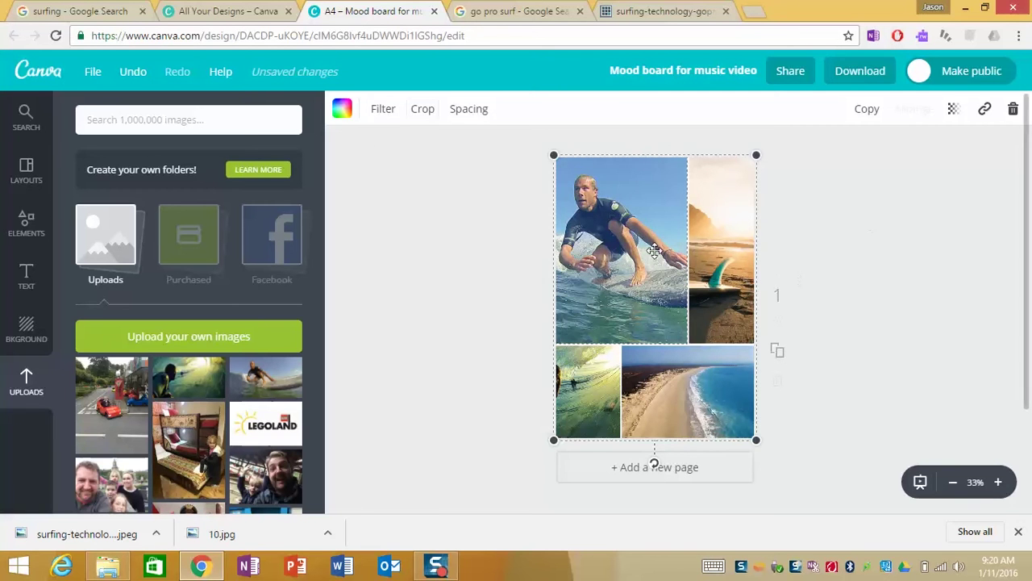
{"action": "left_click", "coordinate": [846, 268]}
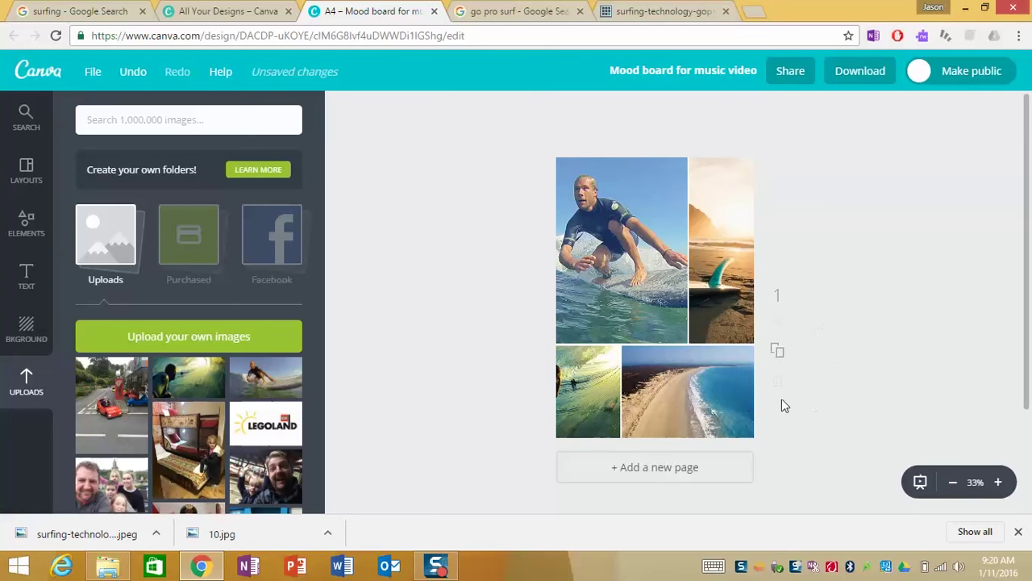
Add a blank second page and fill it with an empty two-over-three photo grid
{"action": "left_click", "coordinate": [659, 468]}
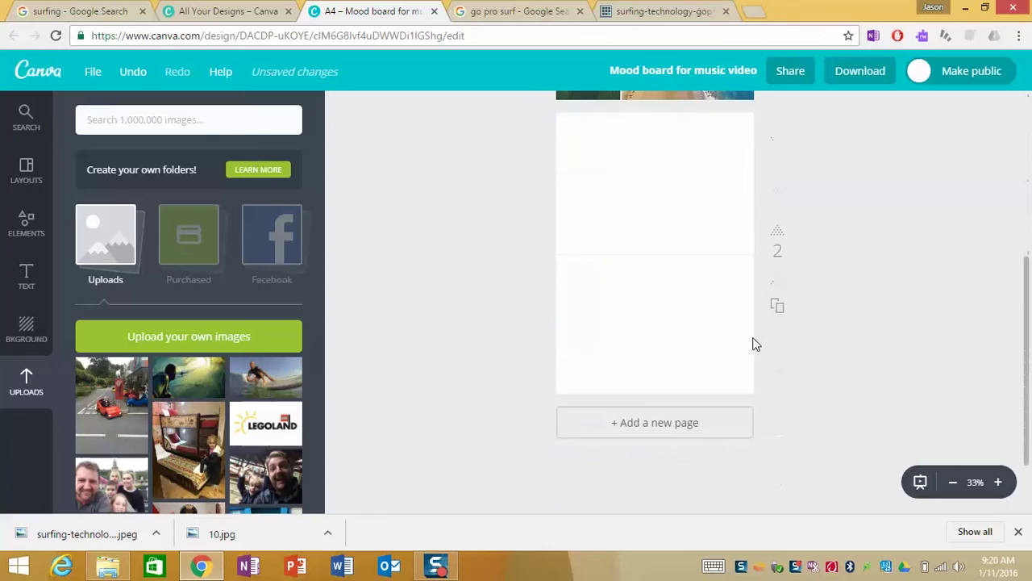
{"action": "left_click", "coordinate": [26, 224]}
{"action": "left_click", "coordinate": [272, 185]}
{"action": "scroll", "coordinate": [260, 322], "scroll_direction": "down", "scroll_amount": 5}
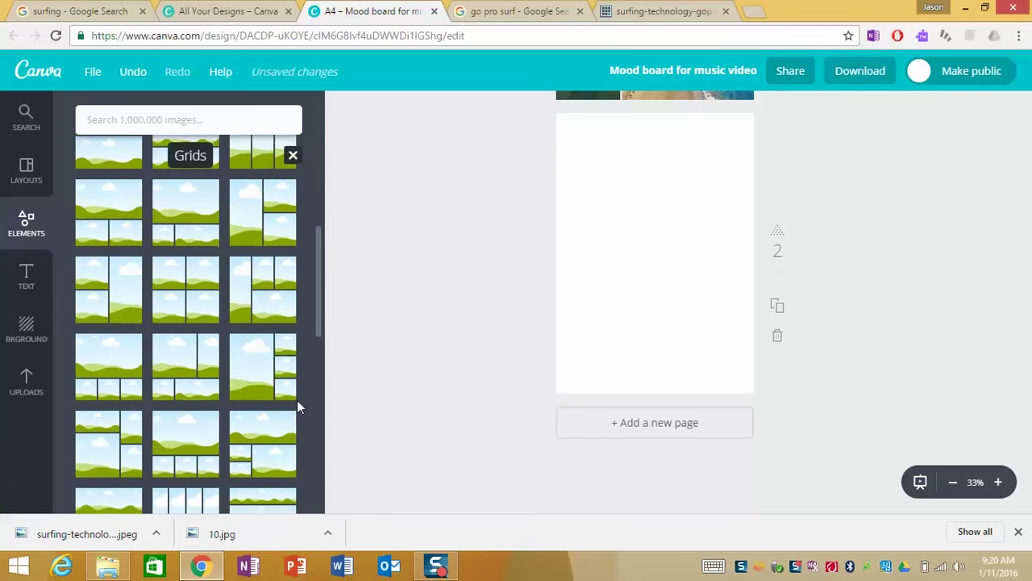
{"action": "left_click", "coordinate": [184, 450]}
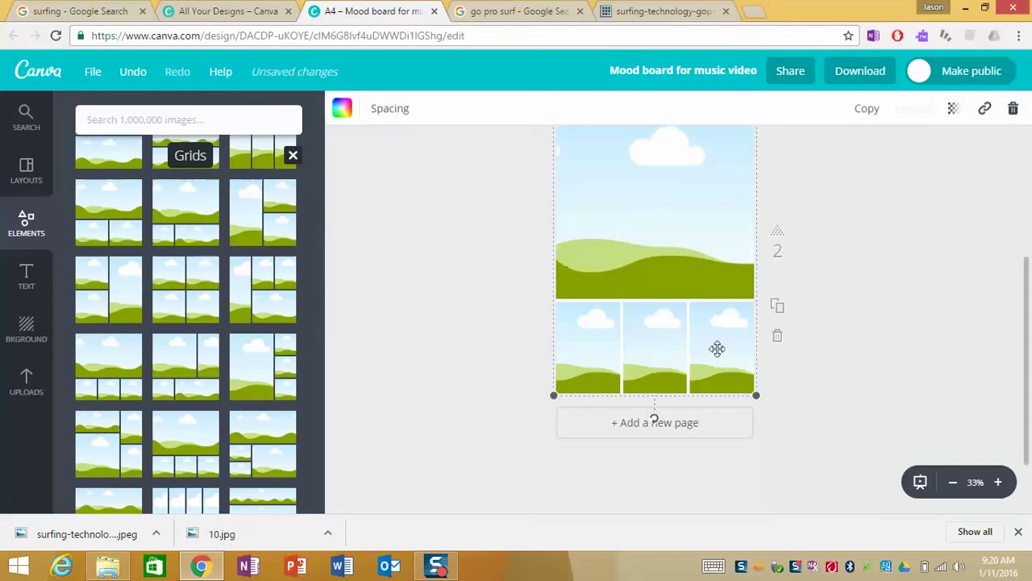
{"action": "scroll", "coordinate": [223, 467], "scroll_direction": "down", "scroll_amount": 5}
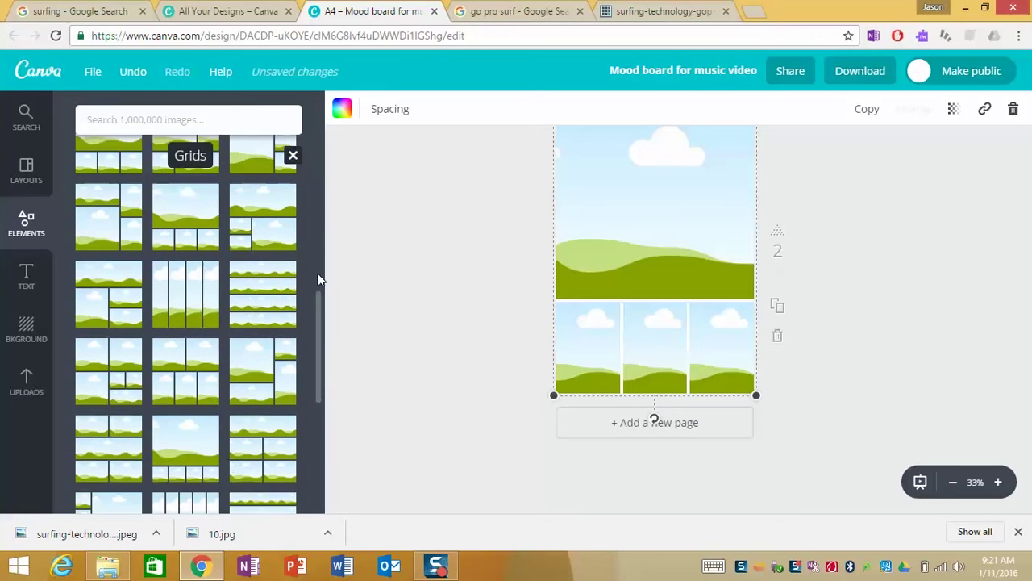
{"action": "left_click", "coordinate": [201, 384]}
{"action": "scroll", "coordinate": [803, 292], "scroll_direction": "up", "scroll_amount": 3}
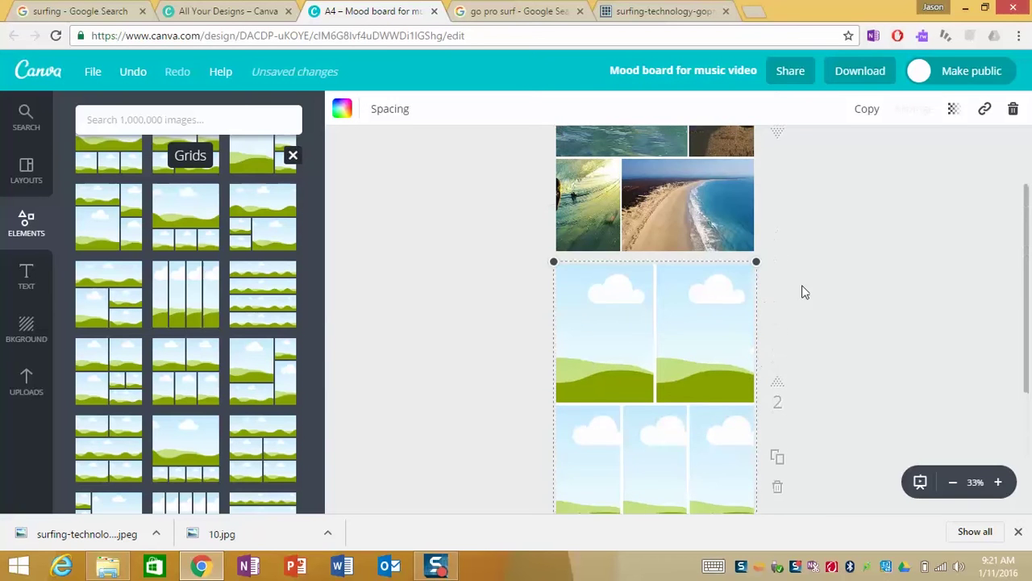
{"action": "scroll", "coordinate": [842, 330], "scroll_direction": "up", "scroll_amount": 3}
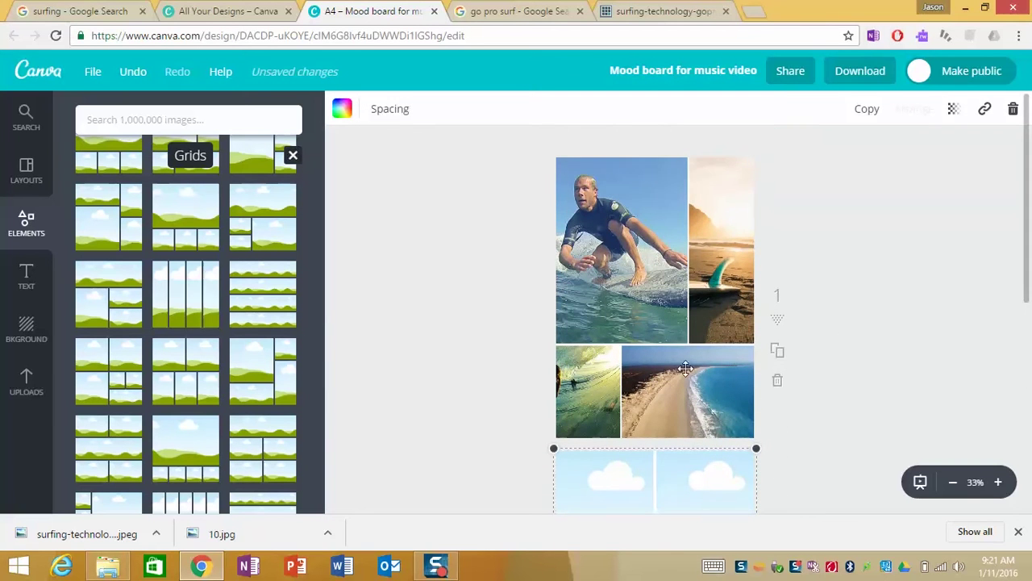
{"action": "scroll", "coordinate": [873, 362], "scroll_direction": "down", "scroll_amount": 1}
{"action": "scroll", "coordinate": [879, 359], "scroll_direction": "up", "scroll_amount": 1}
Download all pages of the design as a PDF – Standard (Recommended) file
{"action": "left_click", "coordinate": [862, 74]}
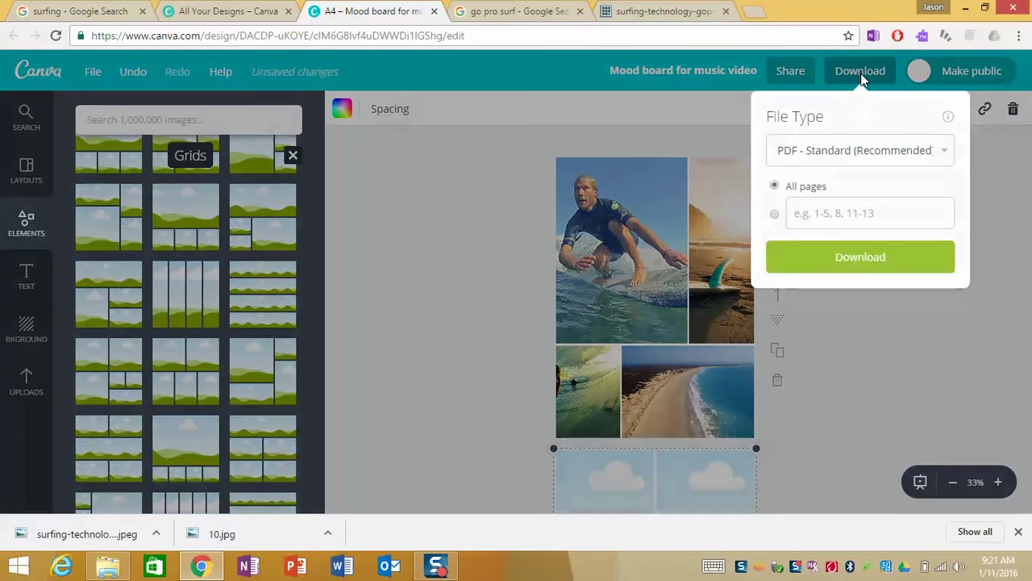
{"action": "left_click", "coordinate": [891, 153]}
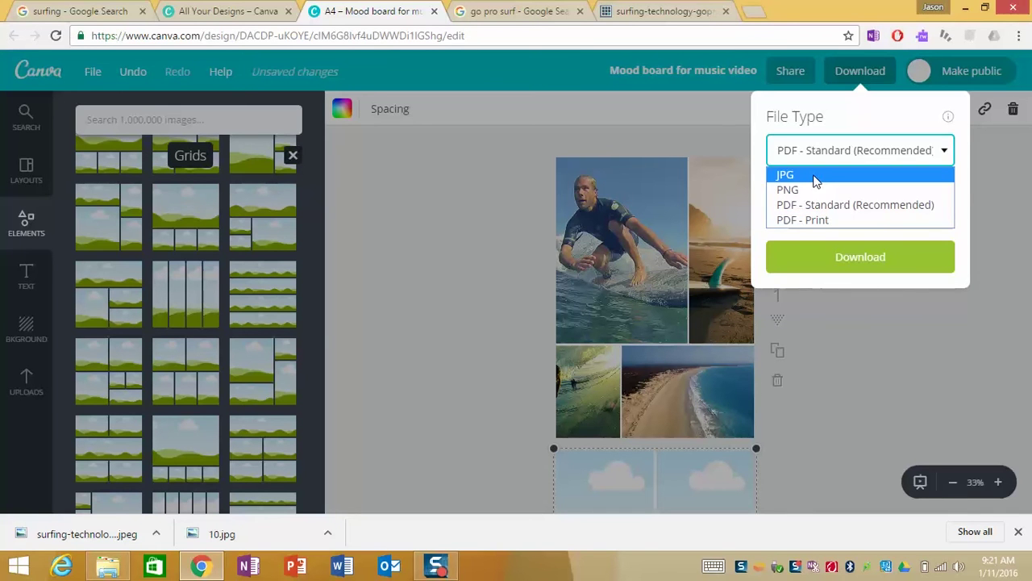
{"action": "left_click", "coordinate": [849, 206]}
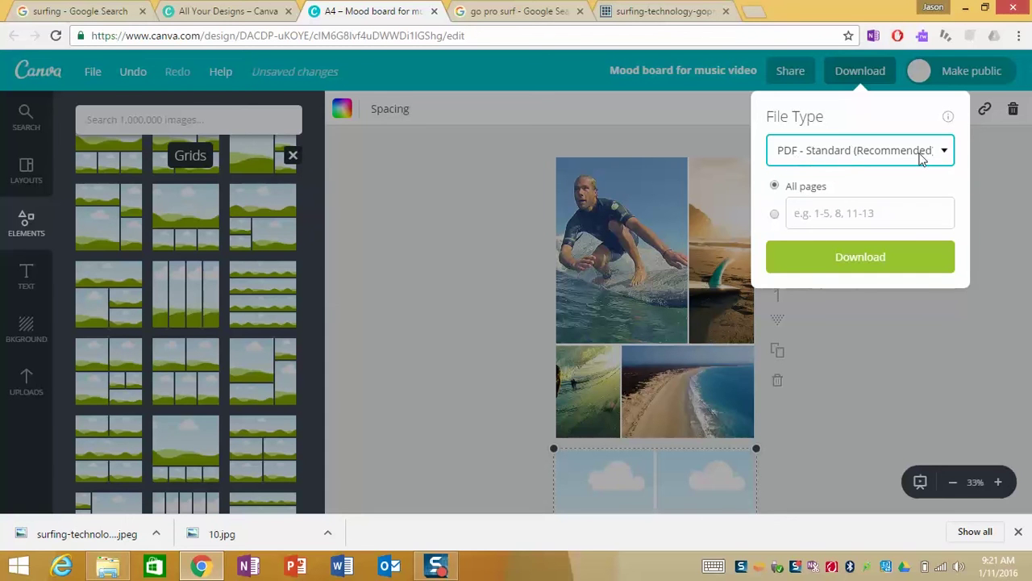
{"action": "left_click", "coordinate": [839, 266]}
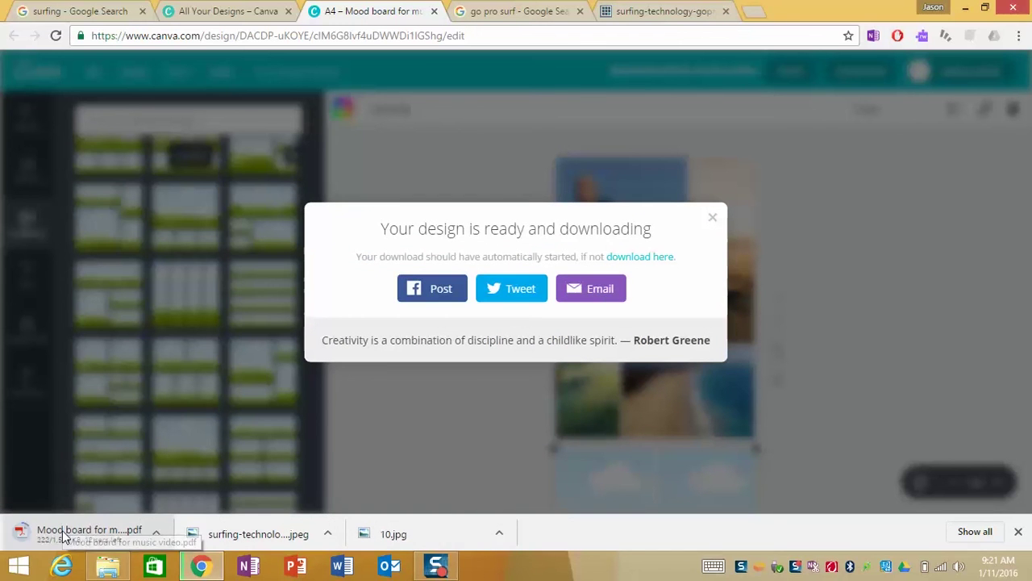
Open Mood board for music video.pdf from the Downloads folder
{"action": "mouse_move", "coordinate": [108, 564]}
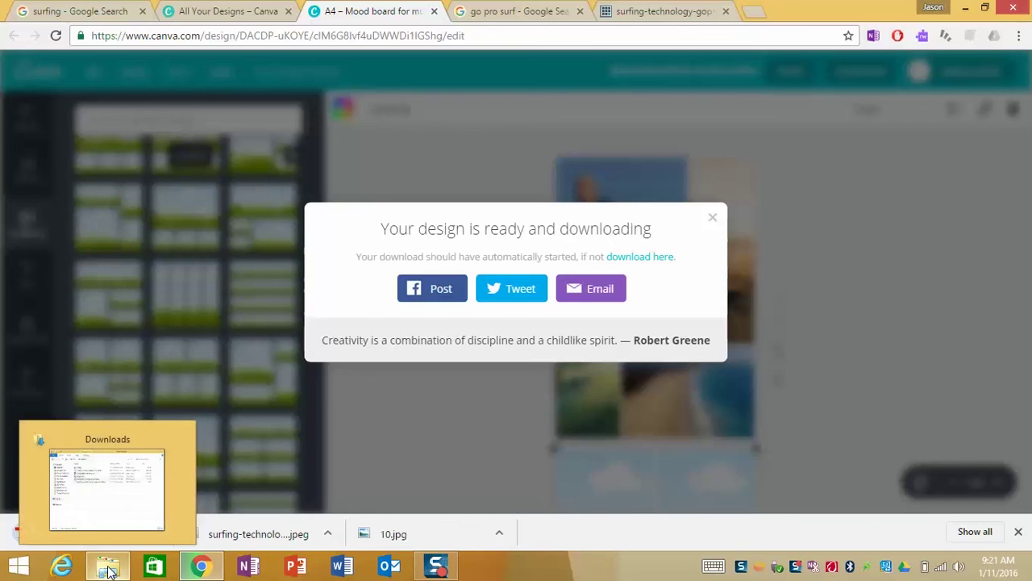
{"action": "left_click", "coordinate": [129, 532]}
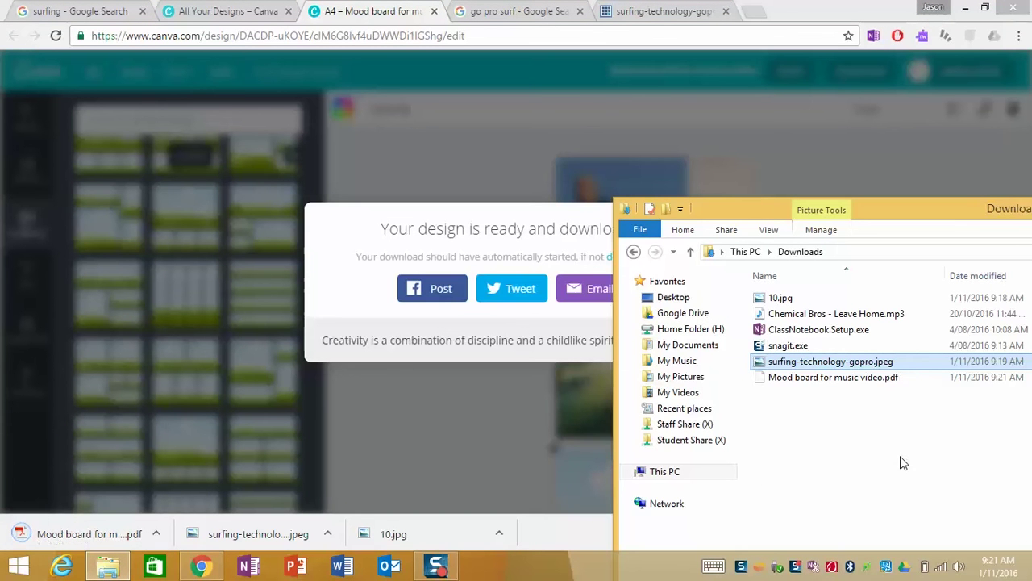
{"action": "double_click", "coordinate": [820, 377]}
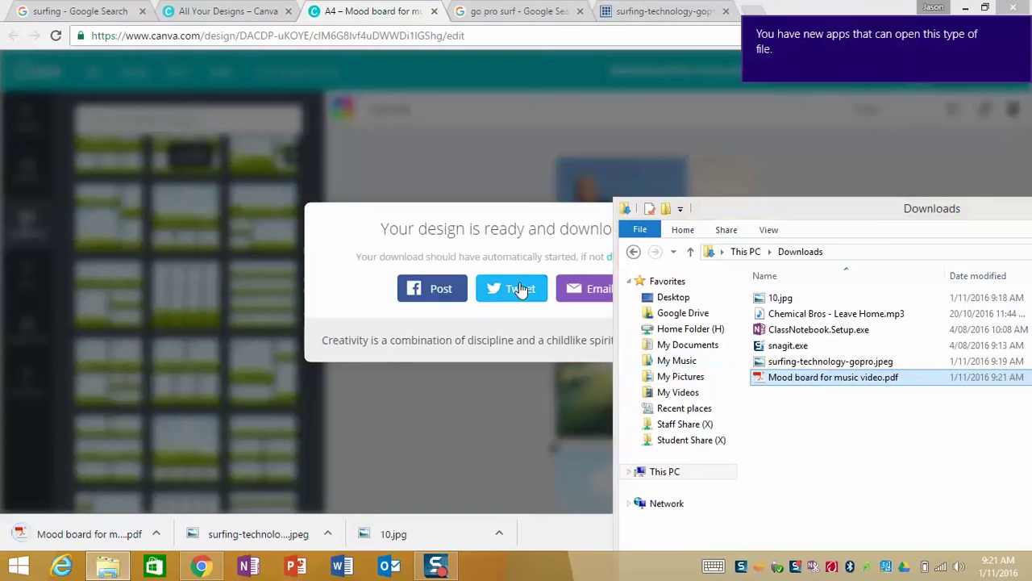